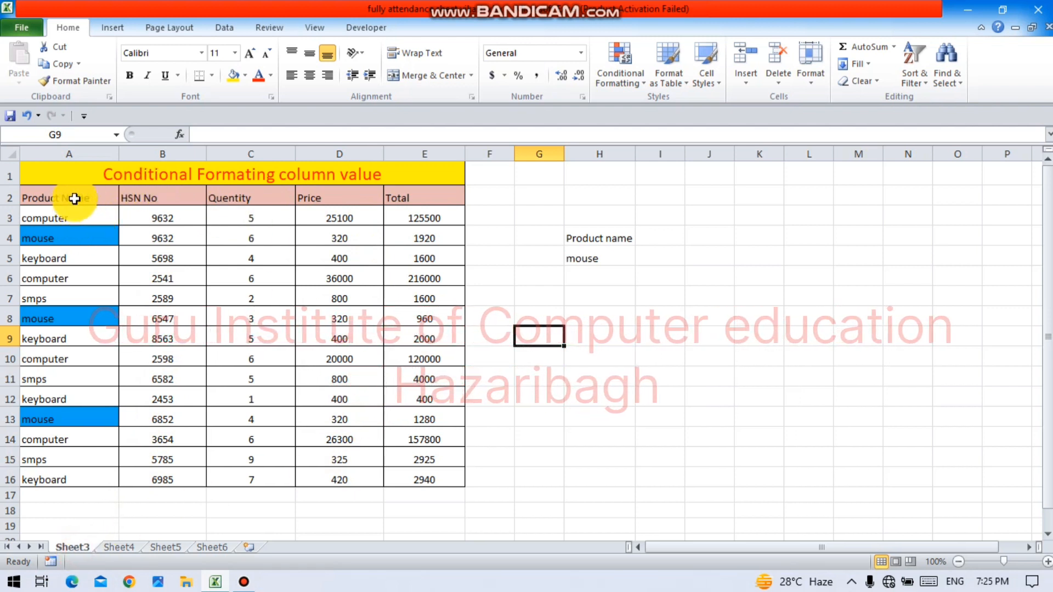
# Step: Examine the Product Name, HSN No, Quentity, Price and Total columns of the table on Sheet3
pyautogui.moveTo(75, 199); pyautogui.dragTo(75, 480)
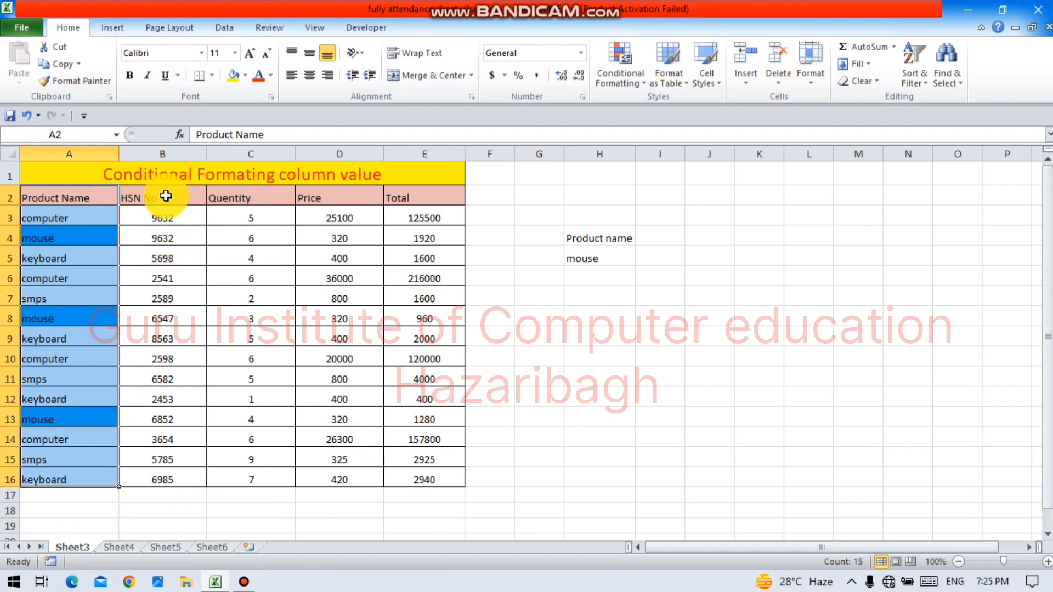
pyautogui.moveTo(166, 196); pyautogui.dragTo(175, 456)
pyautogui.moveTo(259, 209); pyautogui.dragTo(251, 480)
pyautogui.moveTo(346, 197); pyautogui.dragTo(340, 460)
pyautogui.moveTo(424, 198); pyautogui.dragTo(444, 436)
pyautogui.click(545, 359)
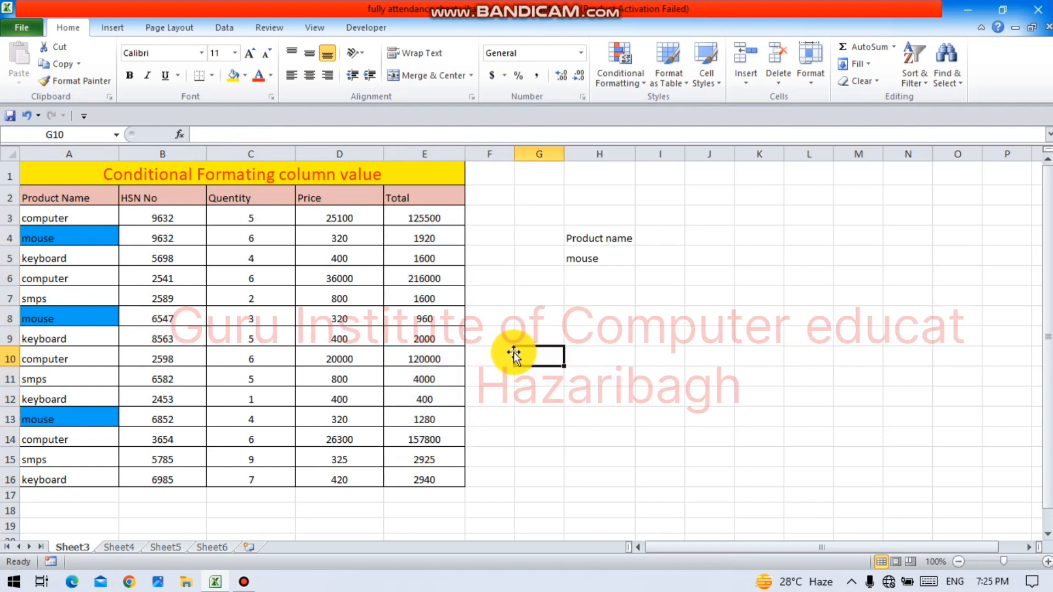
# Step: Set the product name criterion in H5 of Sheet3 to computer
pyautogui.click(599, 241)
pyautogui.click(593, 261)
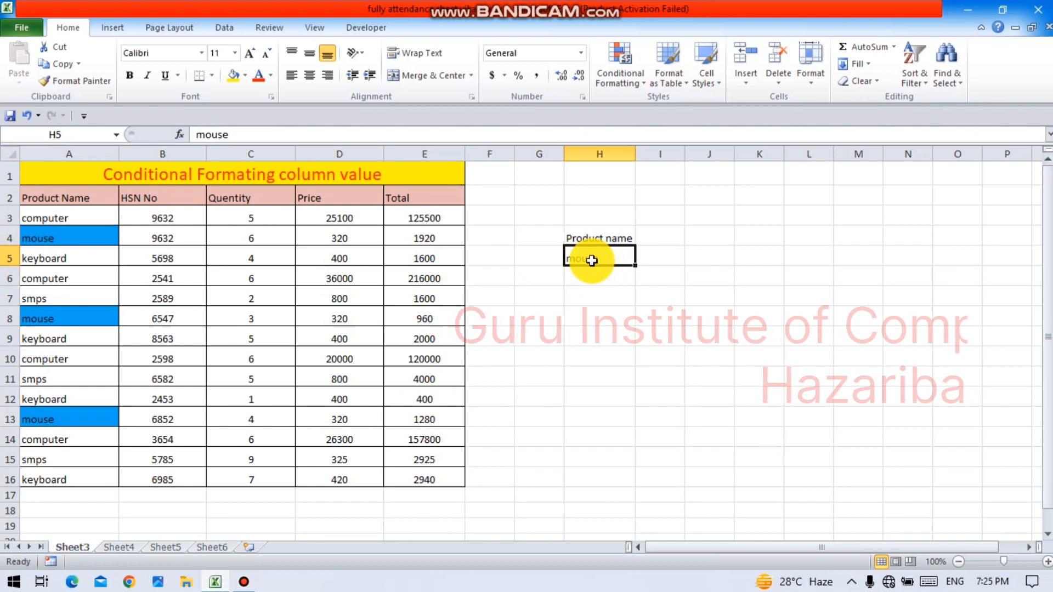
pyautogui.write('computer')
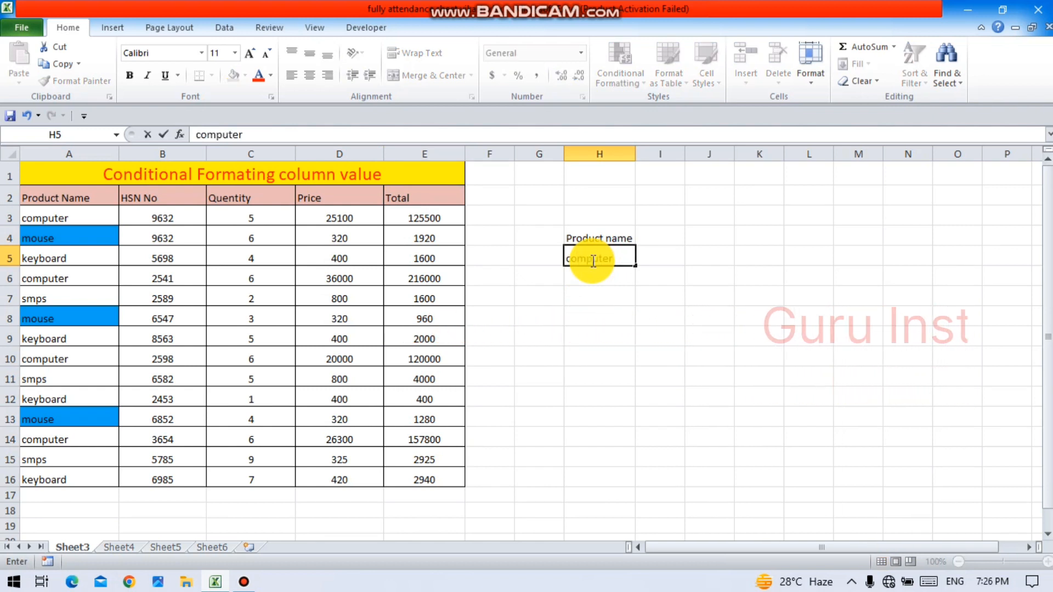
pyautogui.press('Return')
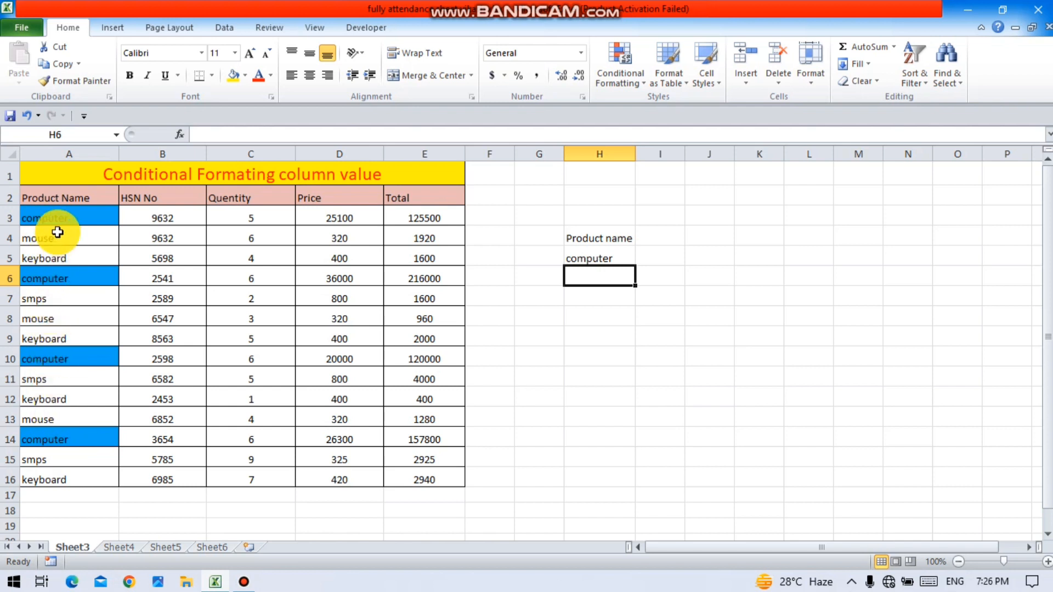
# Step: On Sheet4, set the product name criterion in H6 to smps
pyautogui.click(115, 549)
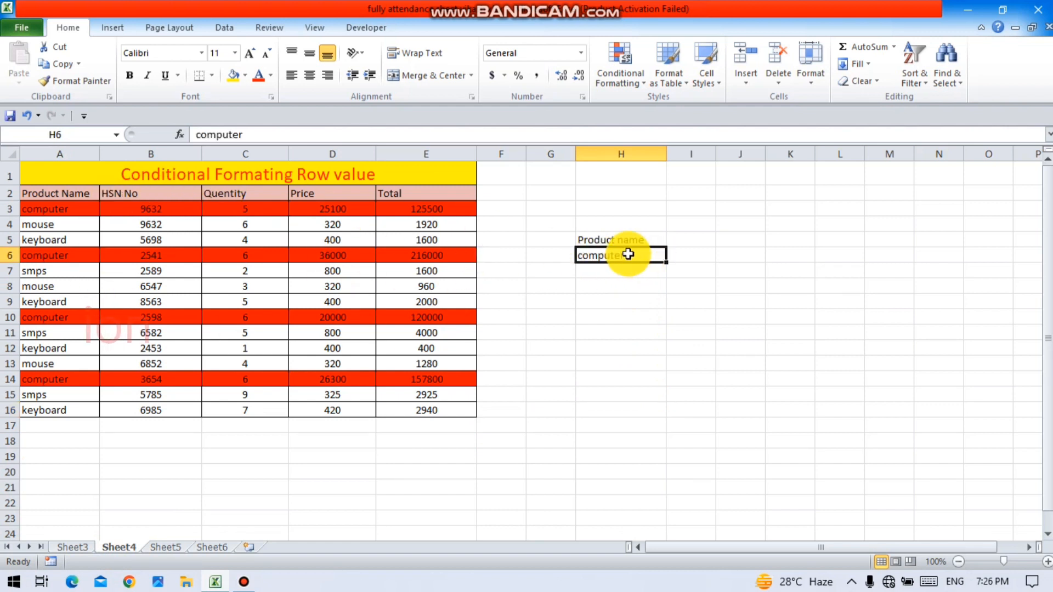
pyautogui.write('smps')
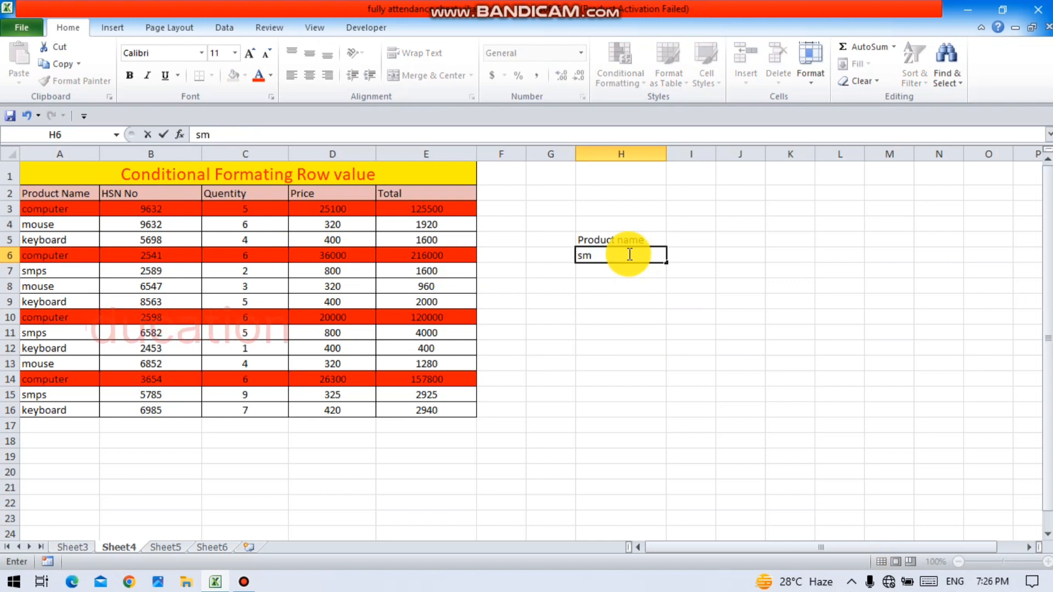
pyautogui.click(590, 314)
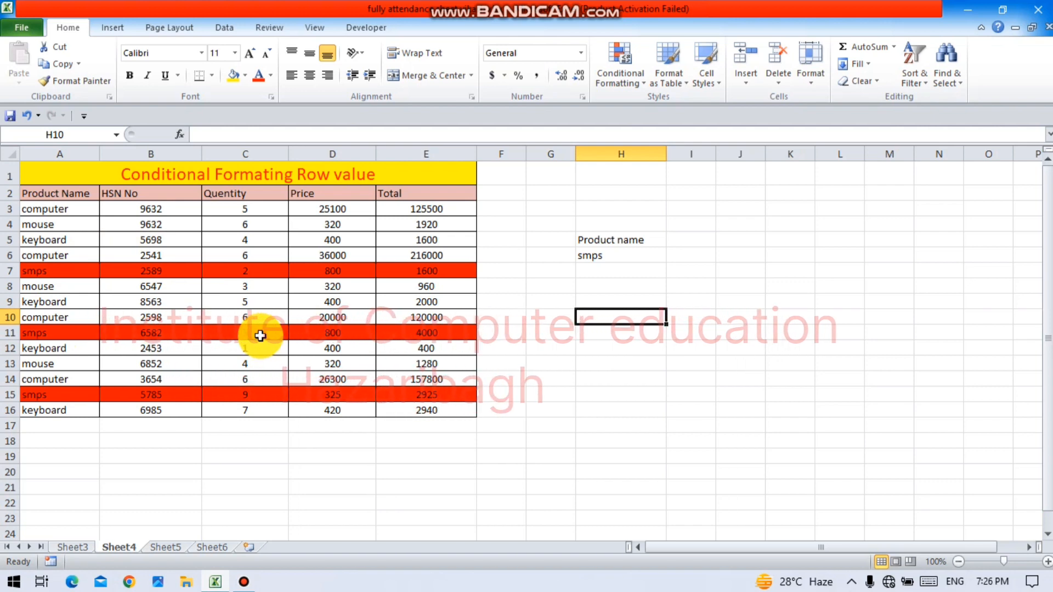
# Step: On Sheet5, examine the column heading criterion in H5 and each heading of the table from Product Name to Total
pyautogui.click(173, 547)
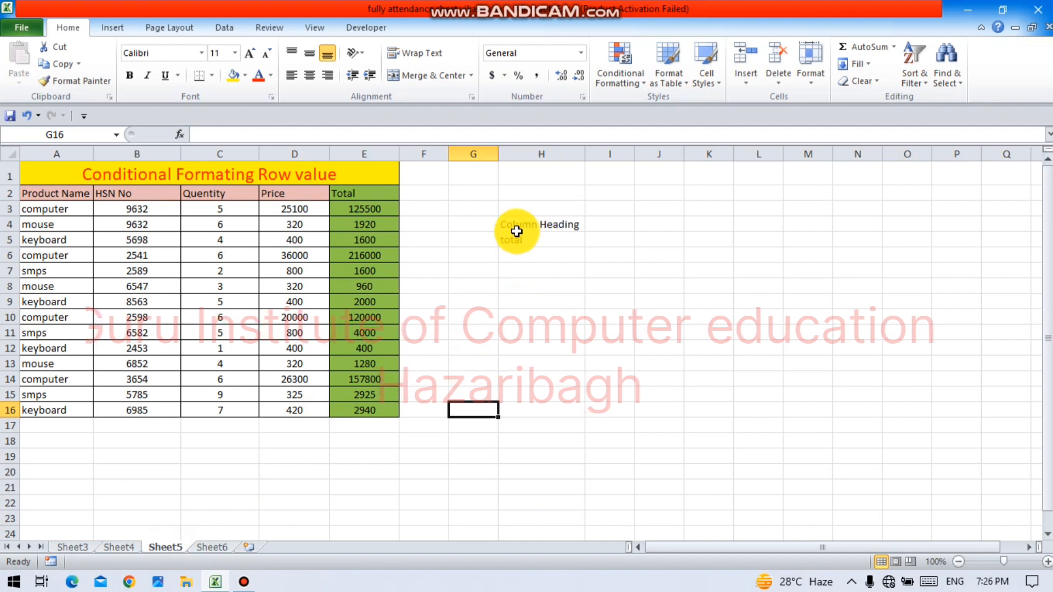
pyautogui.click(531, 242)
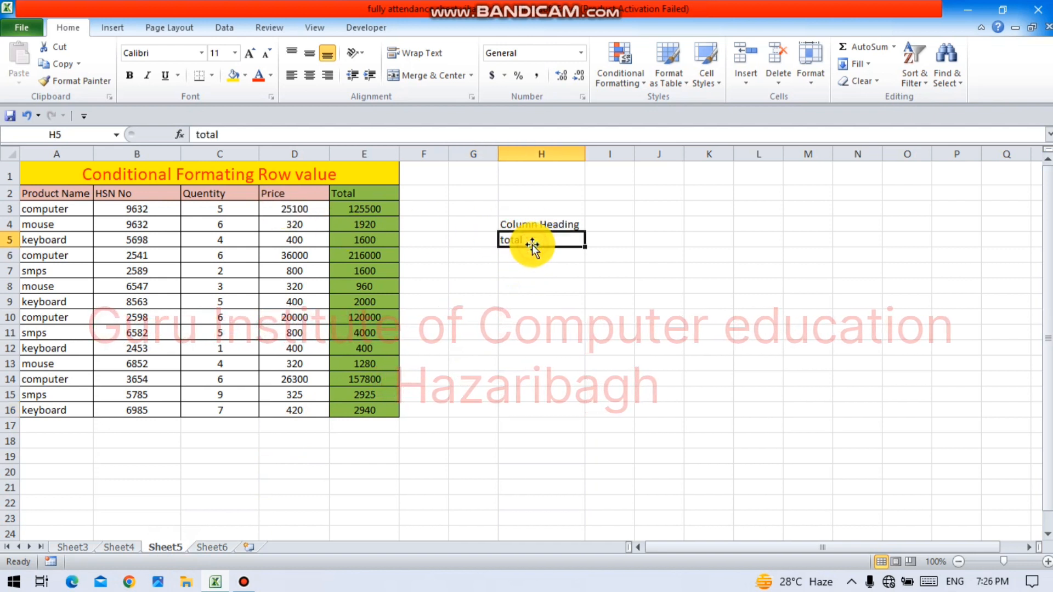
pyautogui.click(59, 196)
pyautogui.click(141, 196)
pyautogui.click(219, 195)
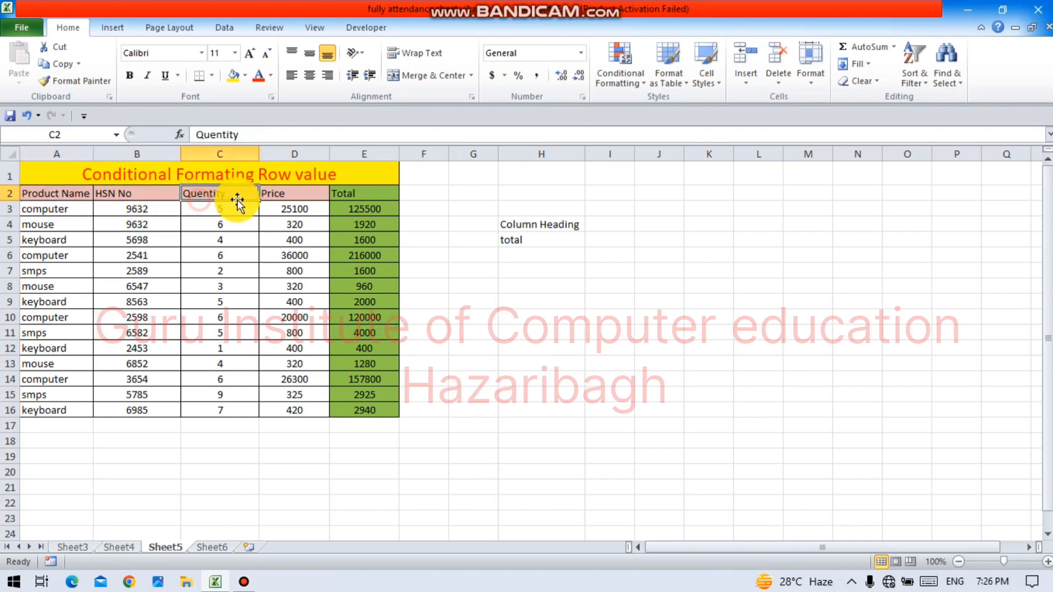
pyautogui.click(294, 196)
pyautogui.click(366, 198)
# Step: Switch the column heading criterion in H5 of Sheet5 to price and back to total
pyautogui.click(535, 239)
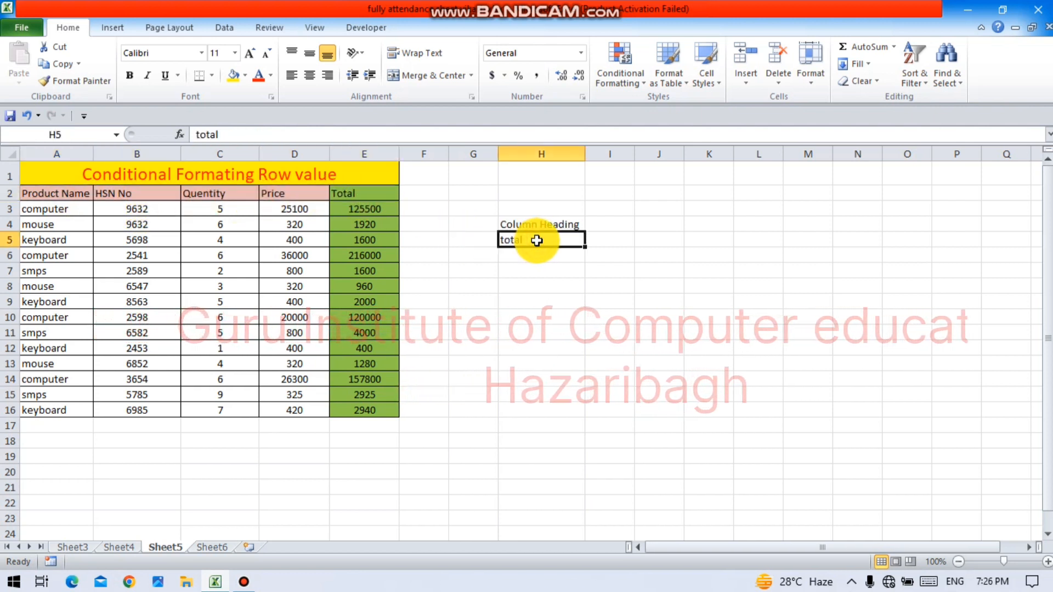
pyautogui.write('price')
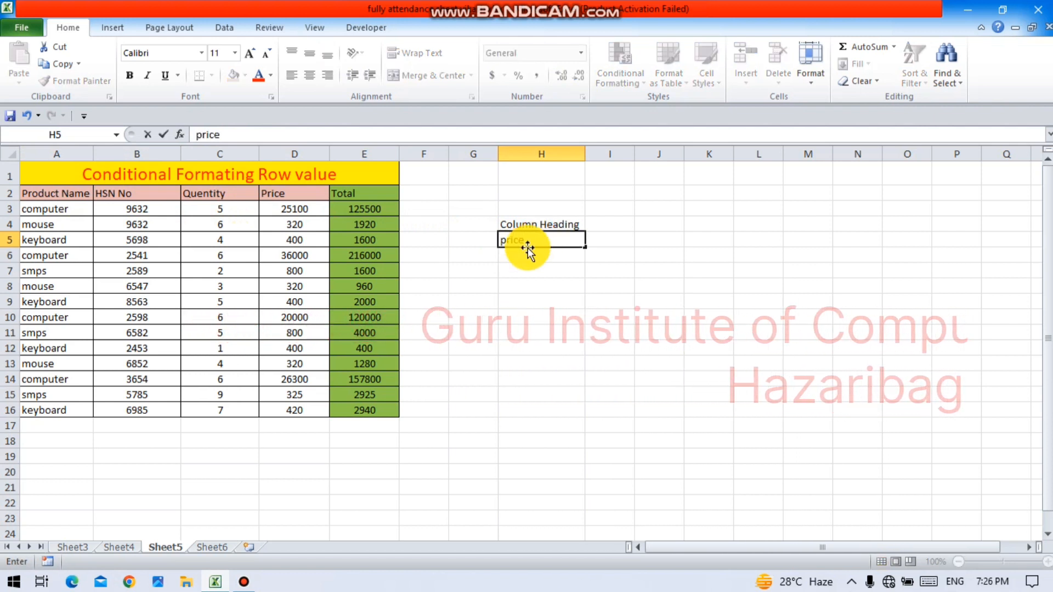
pyautogui.click(512, 288)
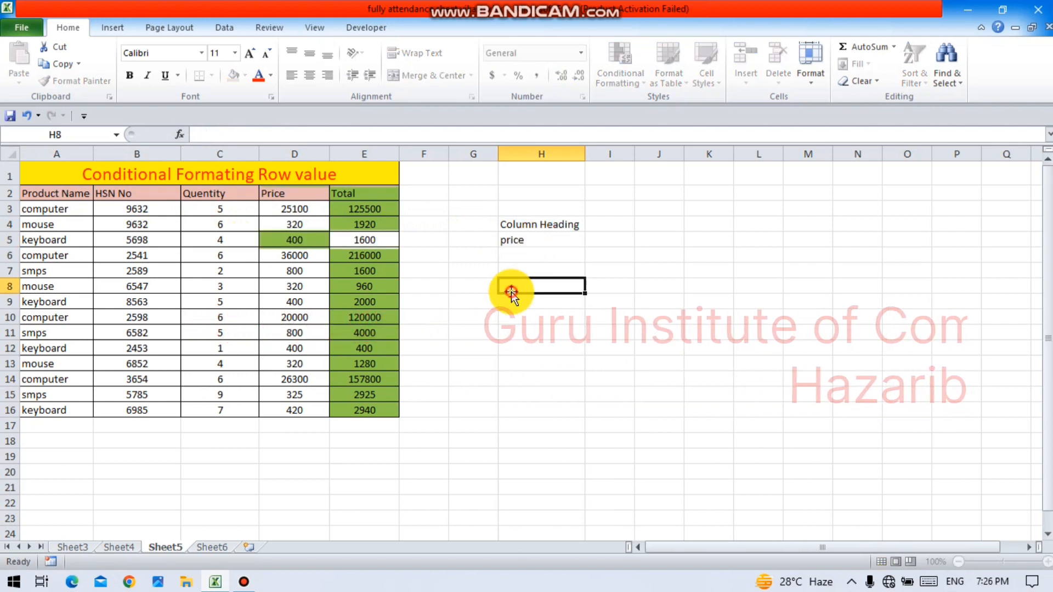
pyautogui.click(529, 240)
pyautogui.write('total')
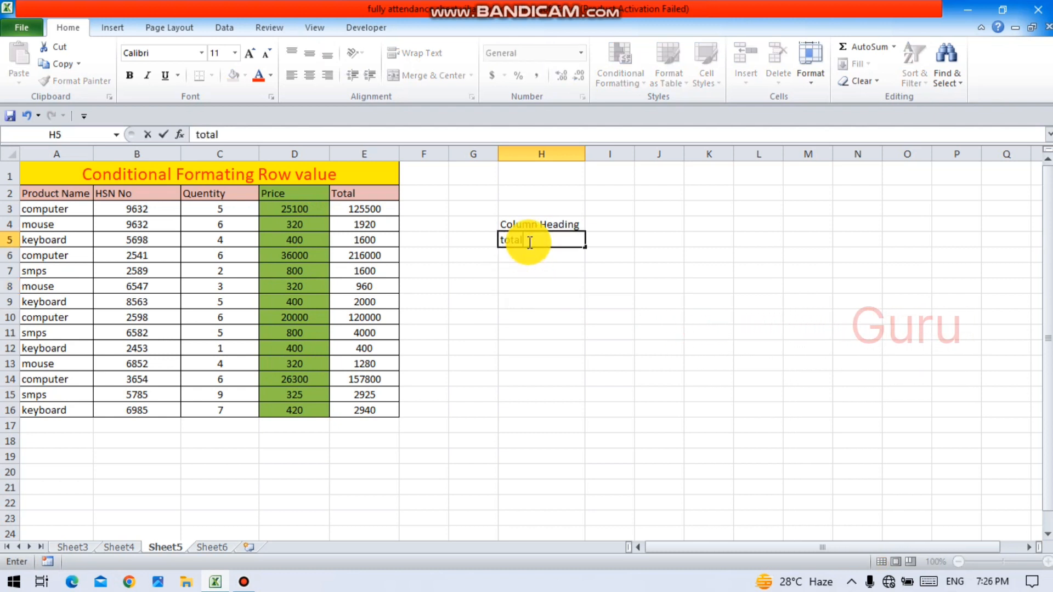
pyautogui.click(525, 289)
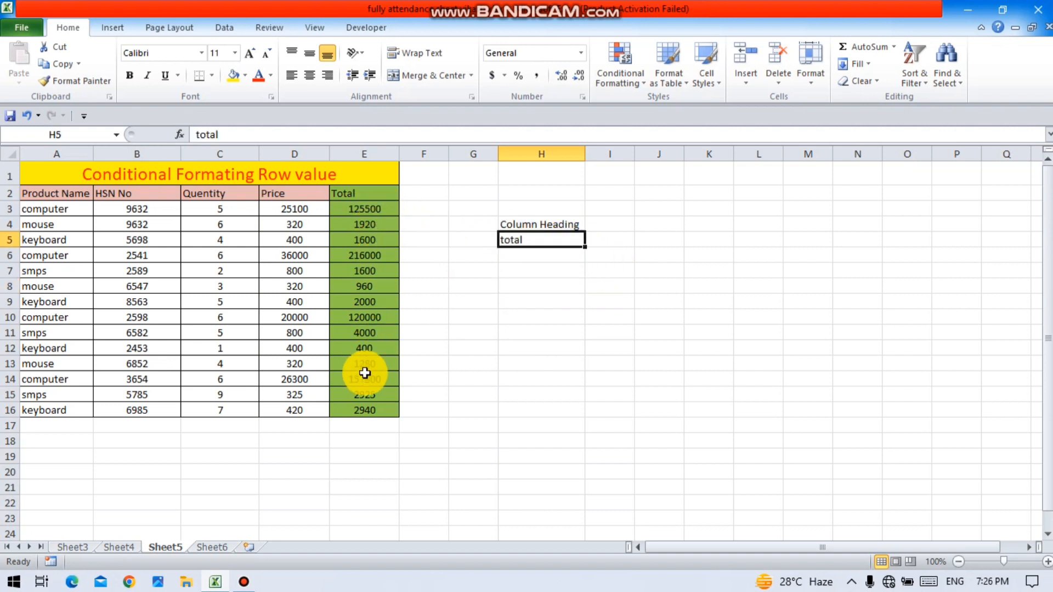
# Step: On Sheet6, try the choices mouse, computer and keyboard in turn for the product name in H6
pyautogui.click(213, 547)
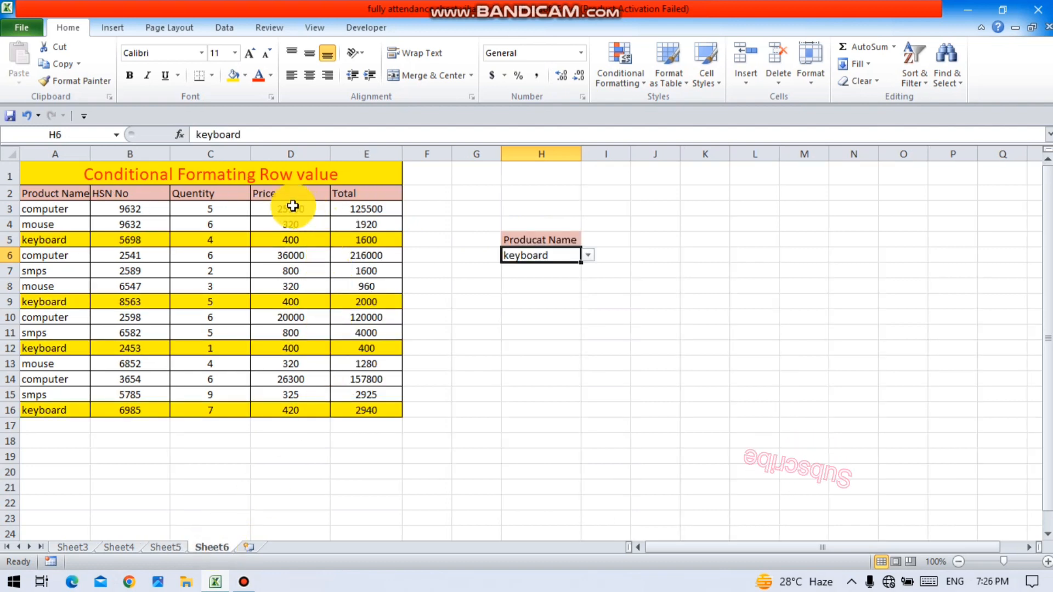
pyautogui.click(589, 255)
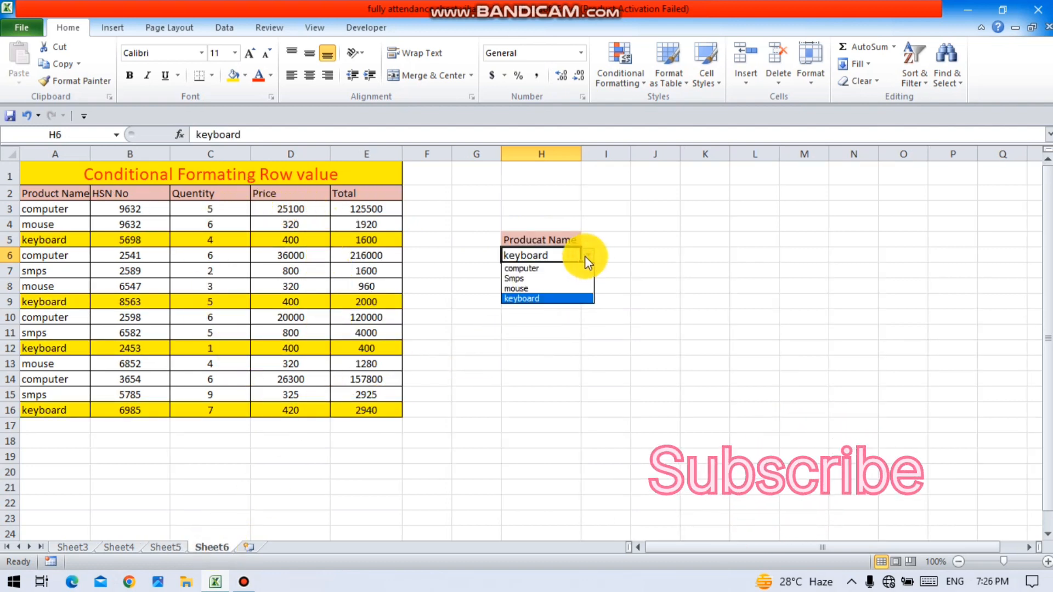
pyautogui.click(528, 284)
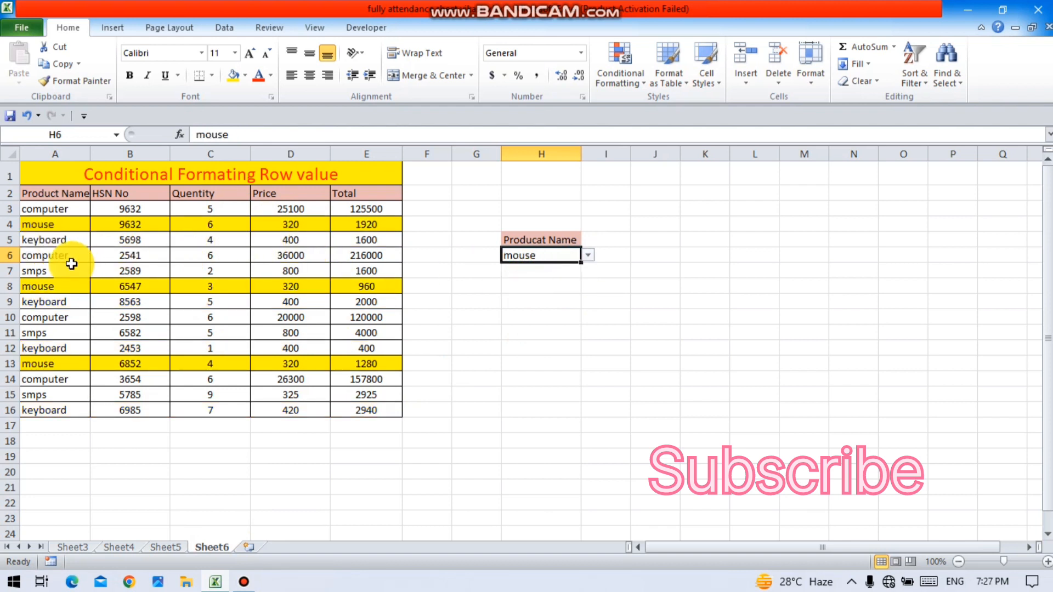
pyautogui.click(588, 259)
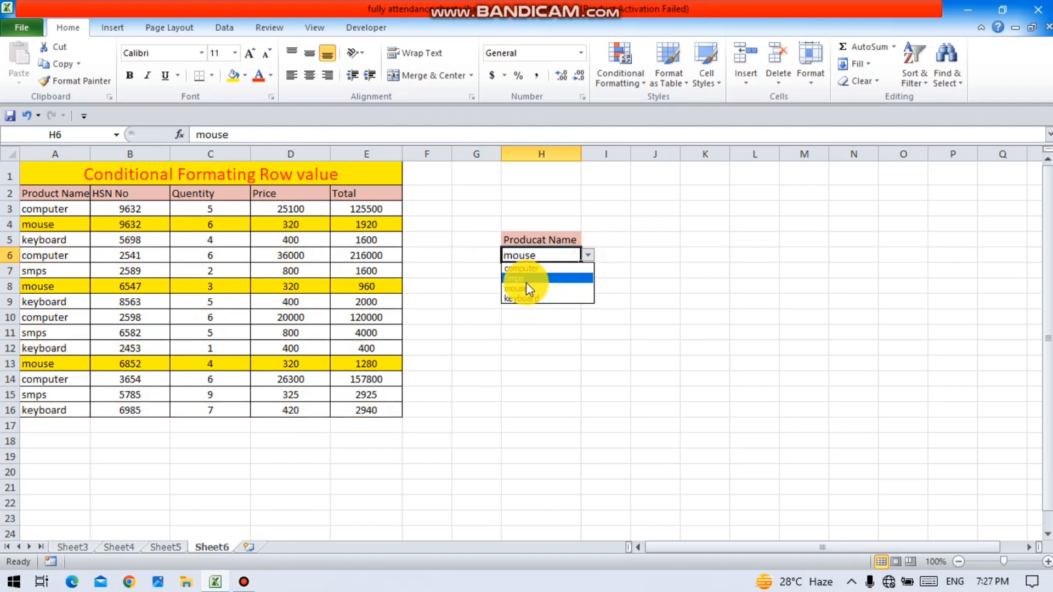
pyautogui.click(526, 269)
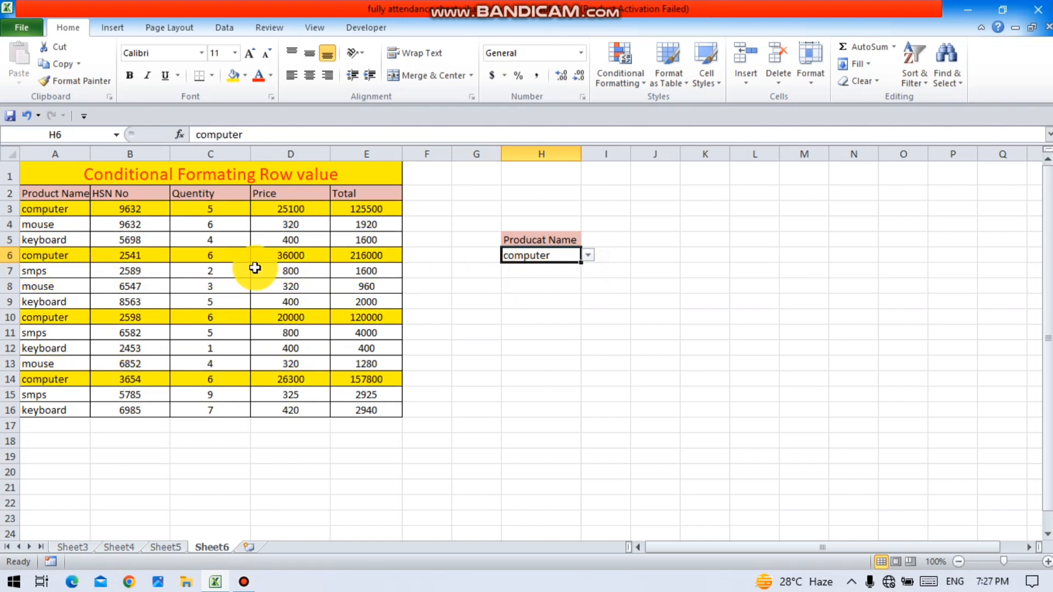
pyautogui.click(592, 260)
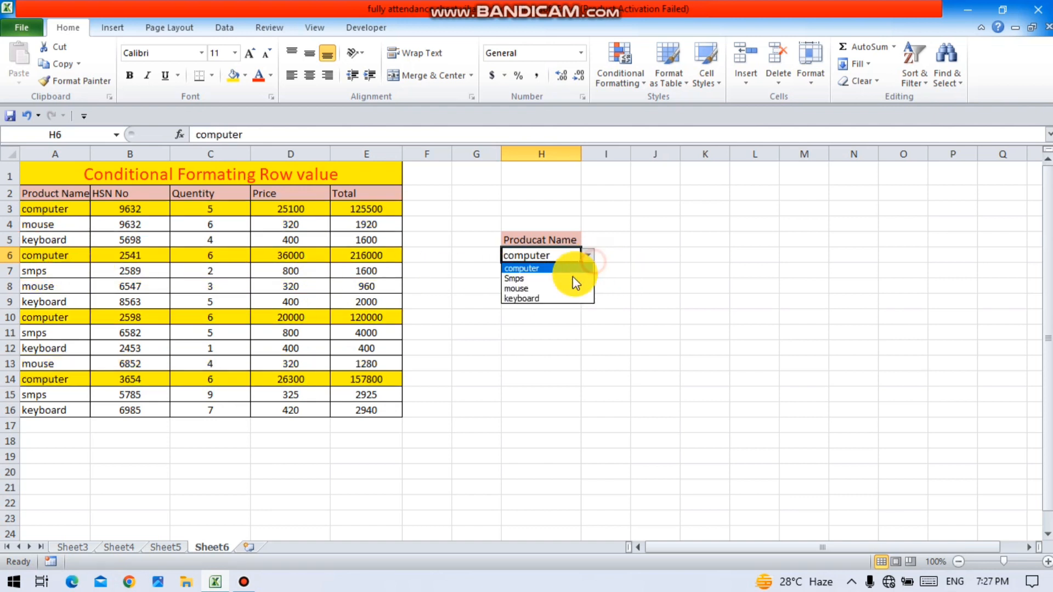
pyautogui.click(530, 296)
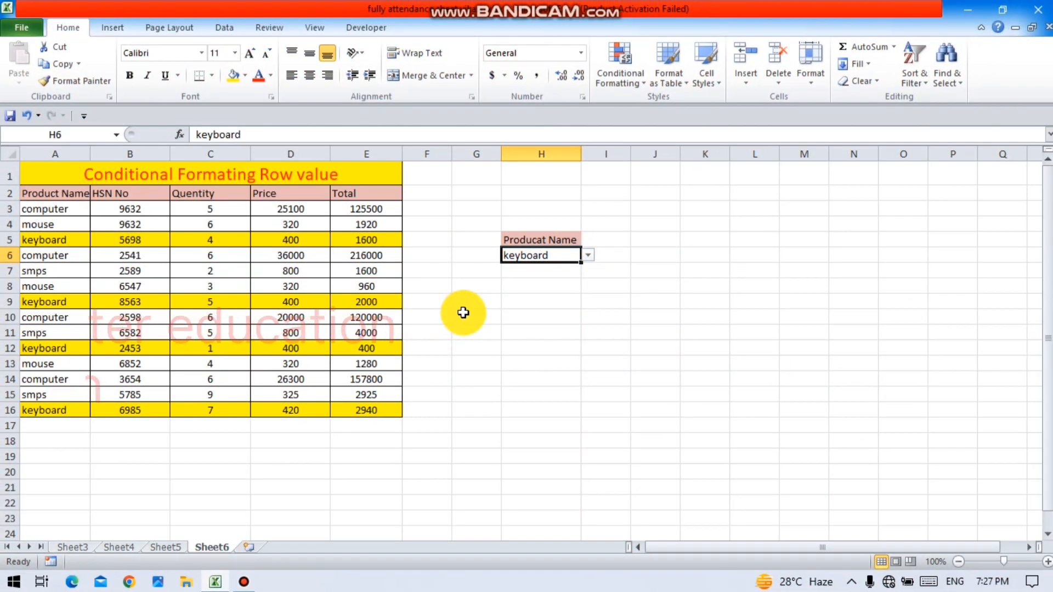
# Step: Copy the table A1:E16 with its title from Sheet3 and paste it at A1 of a new worksheet
pyautogui.click(76, 547)
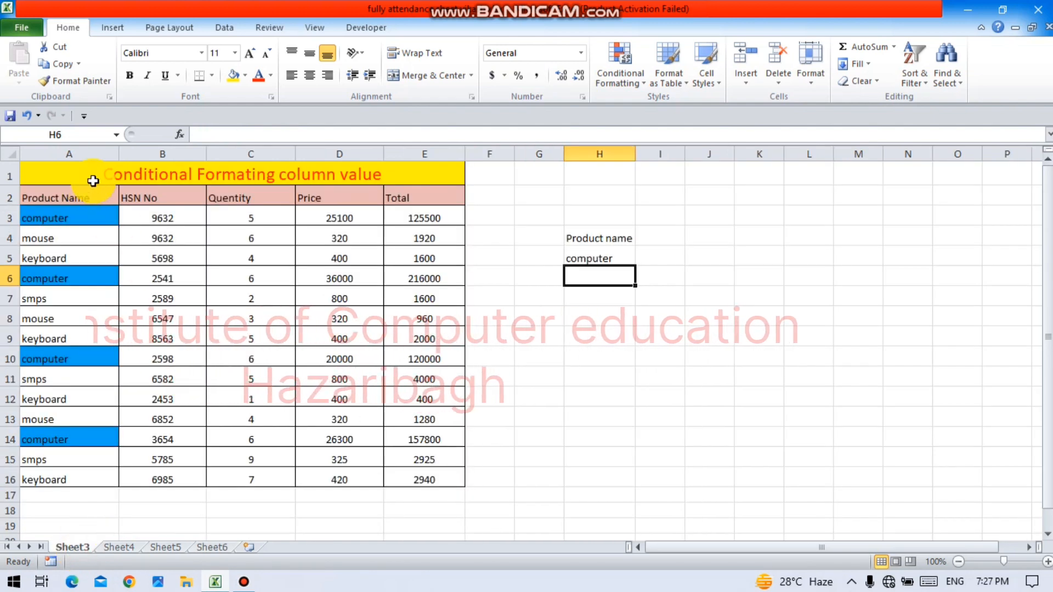
pyautogui.moveTo(89, 176); pyautogui.dragTo(177, 486)
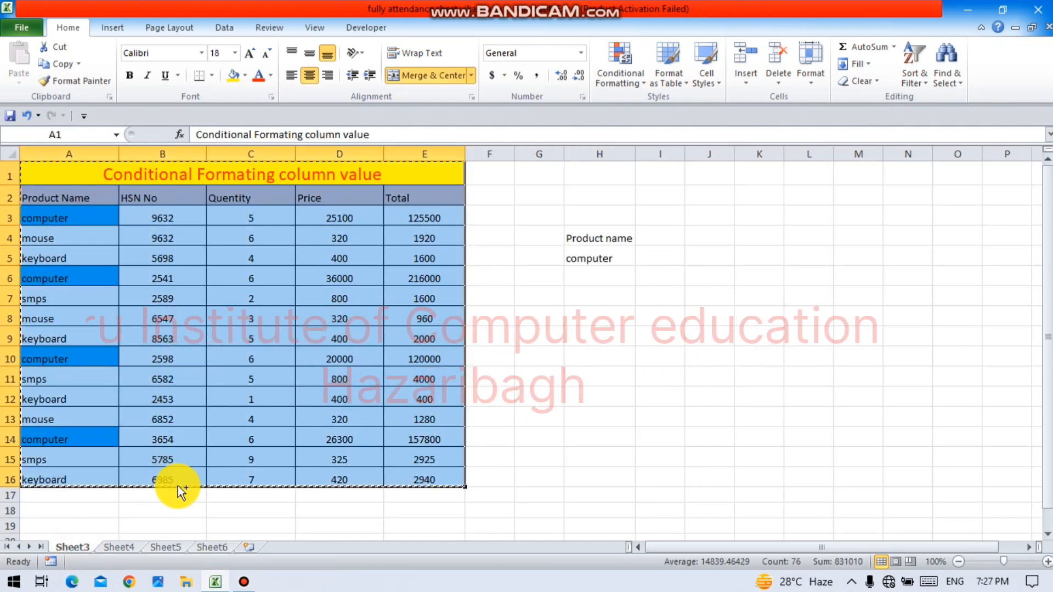
pyautogui.hotkey('ctrl', 'c')
pyautogui.click(248, 546)
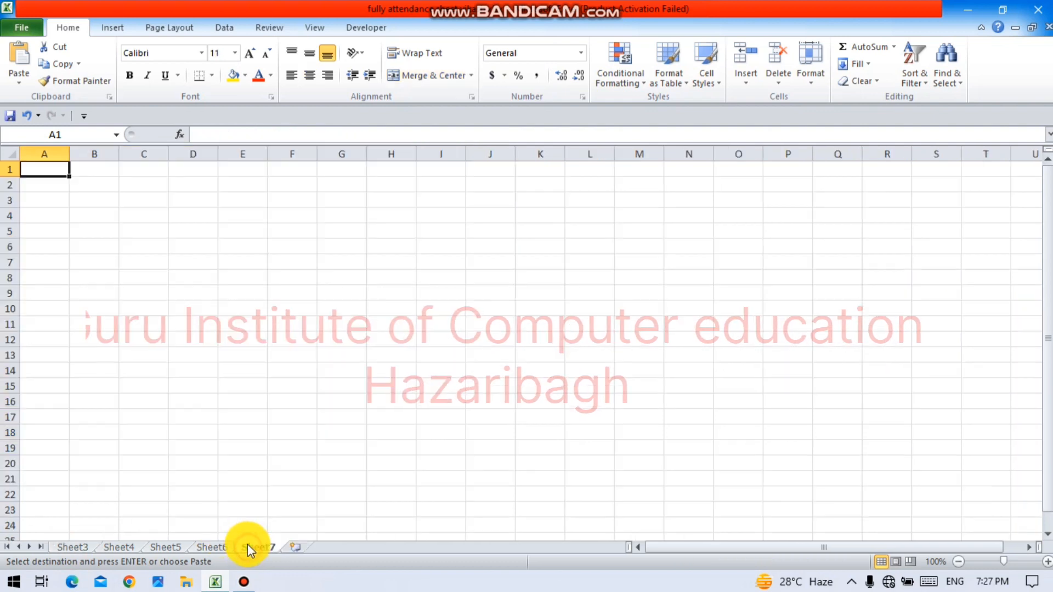
pyautogui.hotkey('ctrl', 'v')
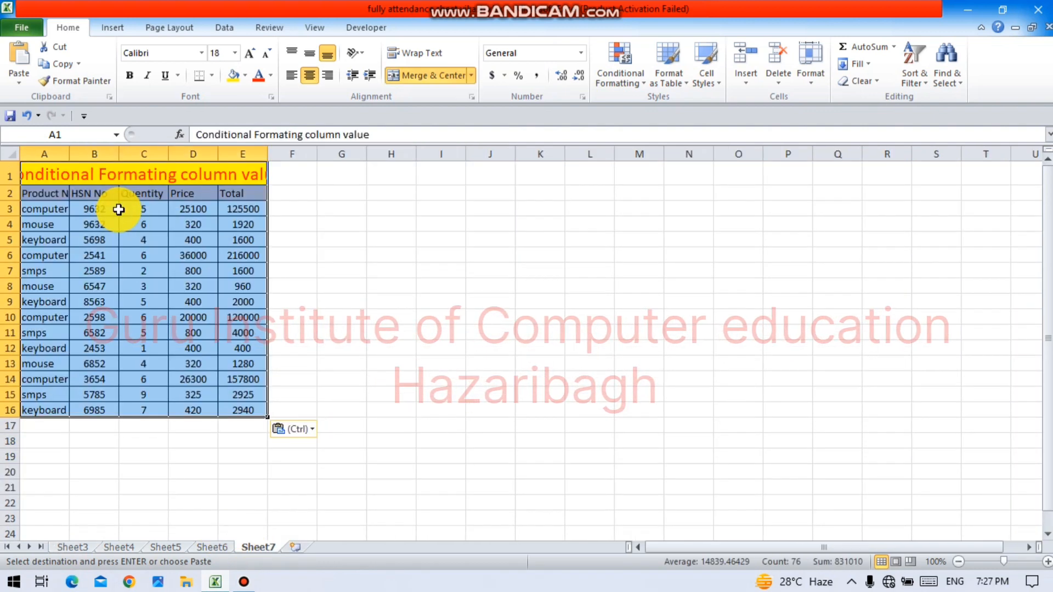
# Step: Widen columns A to E of the pasted table so that the title and headings fit
pyautogui.moveTo(219, 154); pyautogui.dragTo(346, 154)
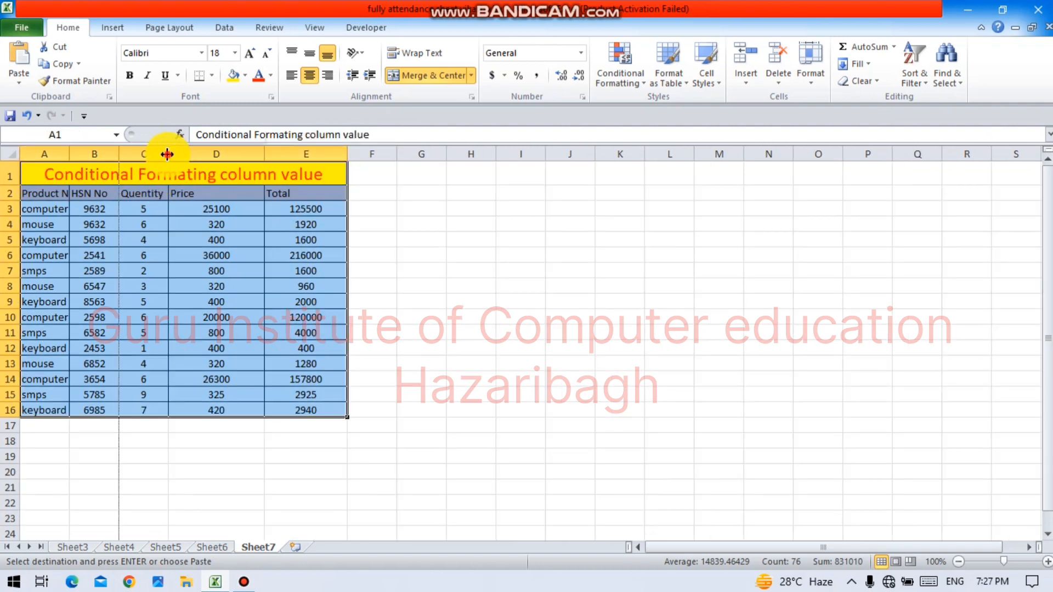
pyautogui.moveTo(166, 154); pyautogui.dragTo(213, 154)
pyautogui.moveTo(119, 154); pyautogui.dragTo(152, 154)
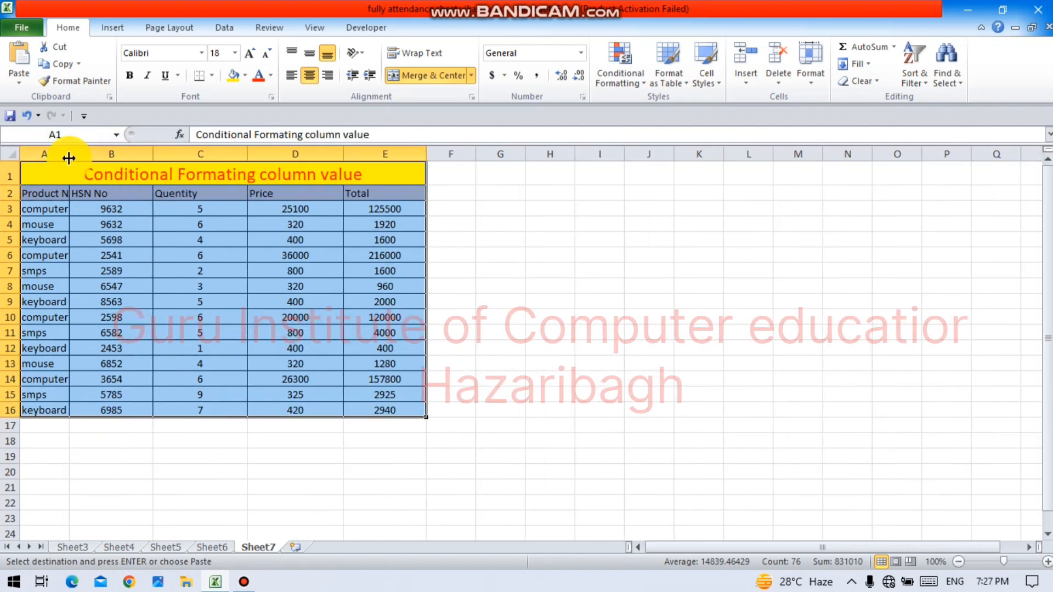
pyautogui.moveTo(70, 156); pyautogui.dragTo(104, 190)
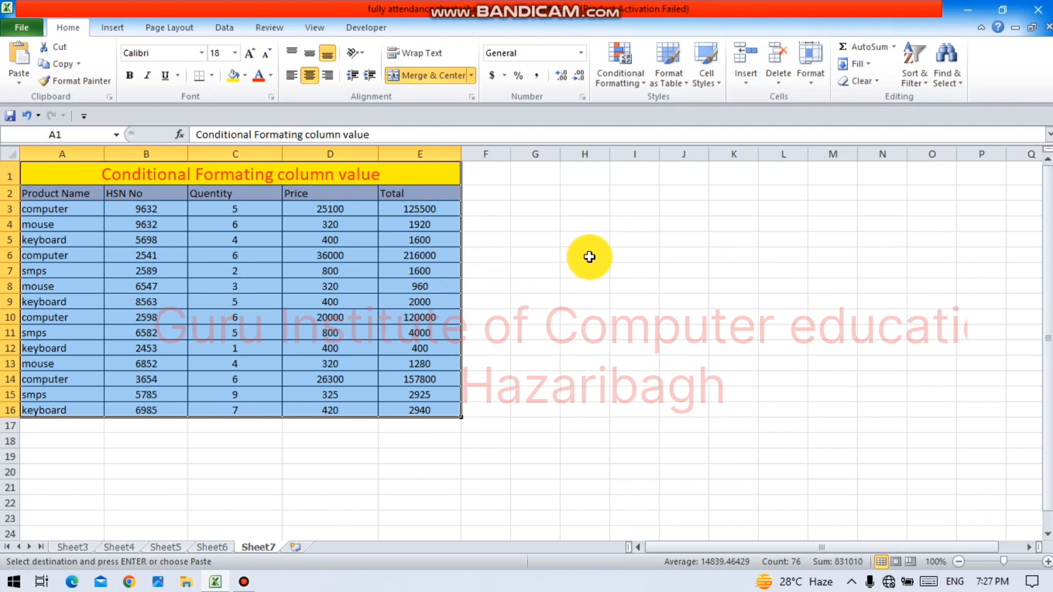
# Step: Enter the label "producat name" in H6, widen column H to about 17.00, and select the cell below the label
pyautogui.click(594, 254)
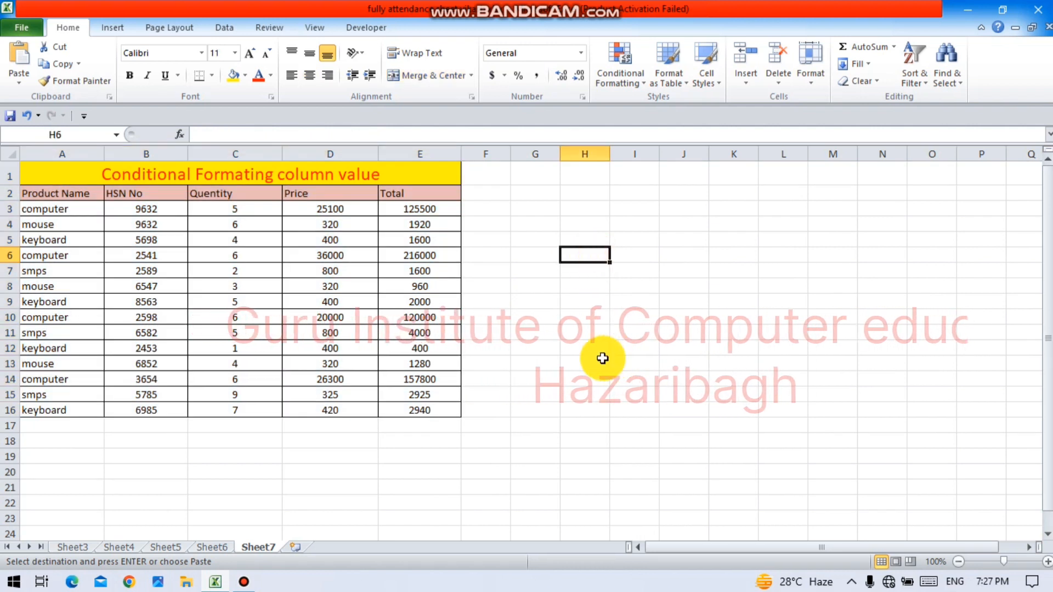
pyautogui.write('producat')
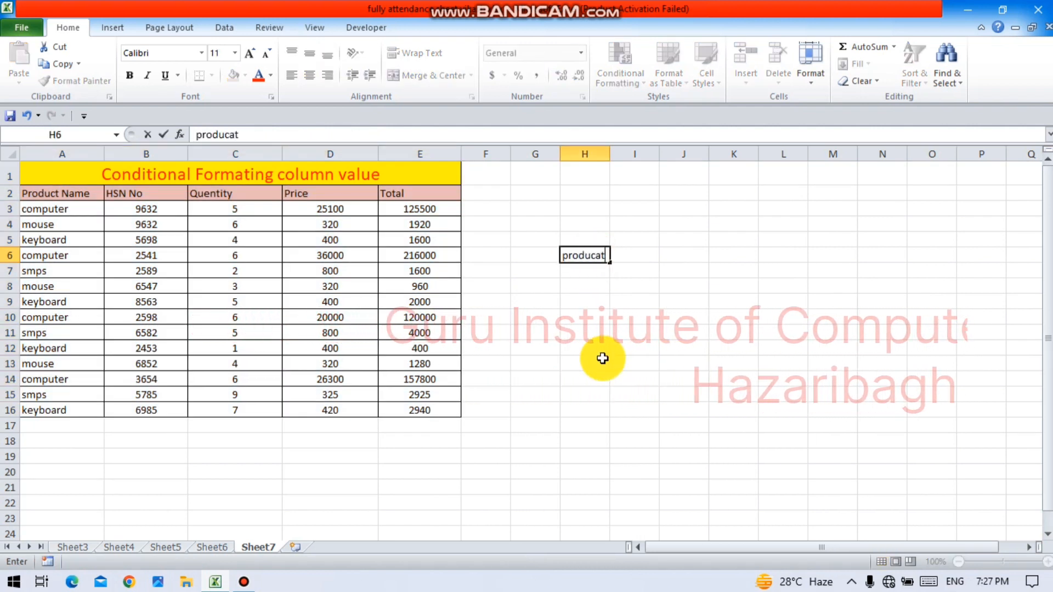
pyautogui.write(' name')
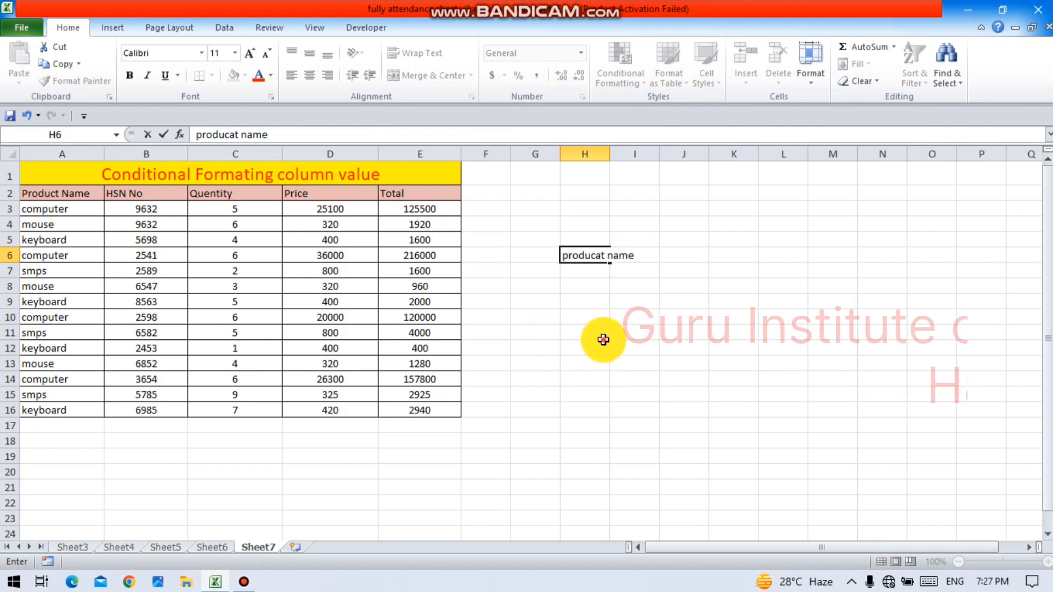
pyautogui.click(603, 336)
pyautogui.moveTo(609, 156); pyautogui.dragTo(656, 155)
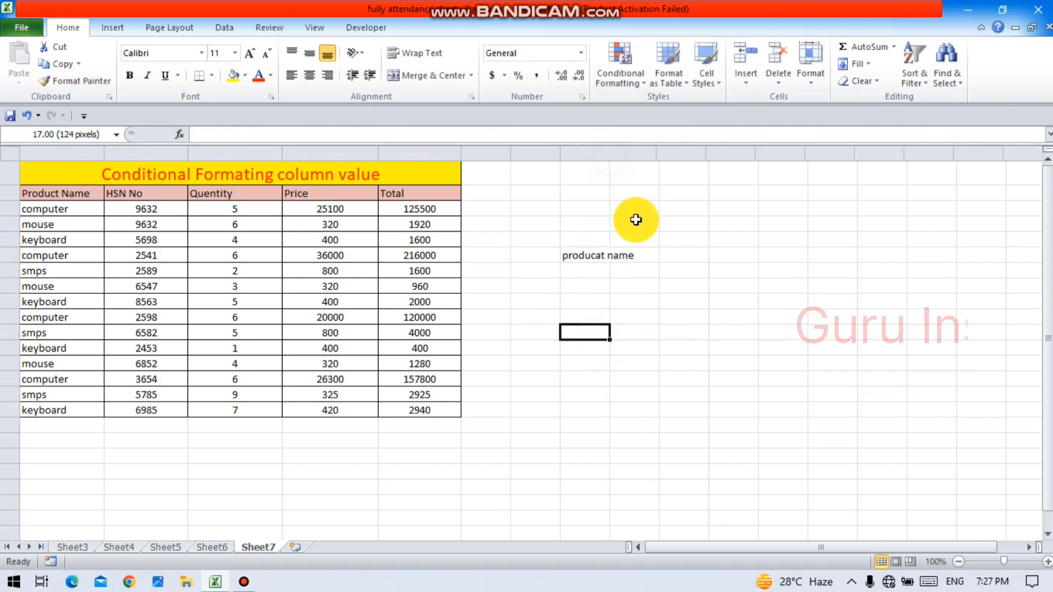
pyautogui.click(603, 270)
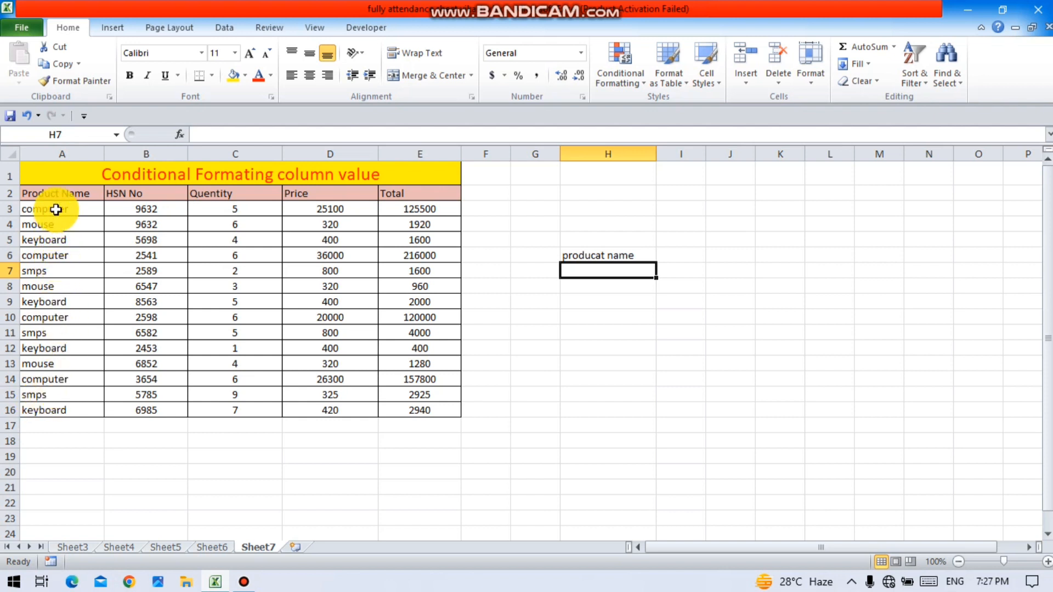
# Step: Start a new conditional formatting rule for the product names in A3:A16 that uses a formula to determine which cells to format
pyautogui.moveTo(56, 209); pyautogui.dragTo(51, 415)
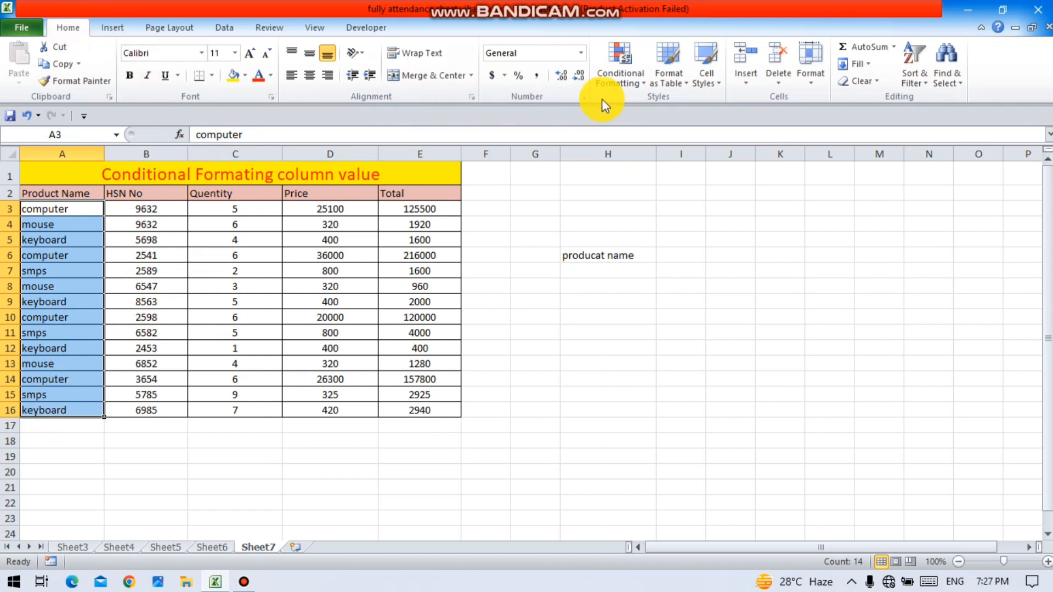
pyautogui.click(636, 83)
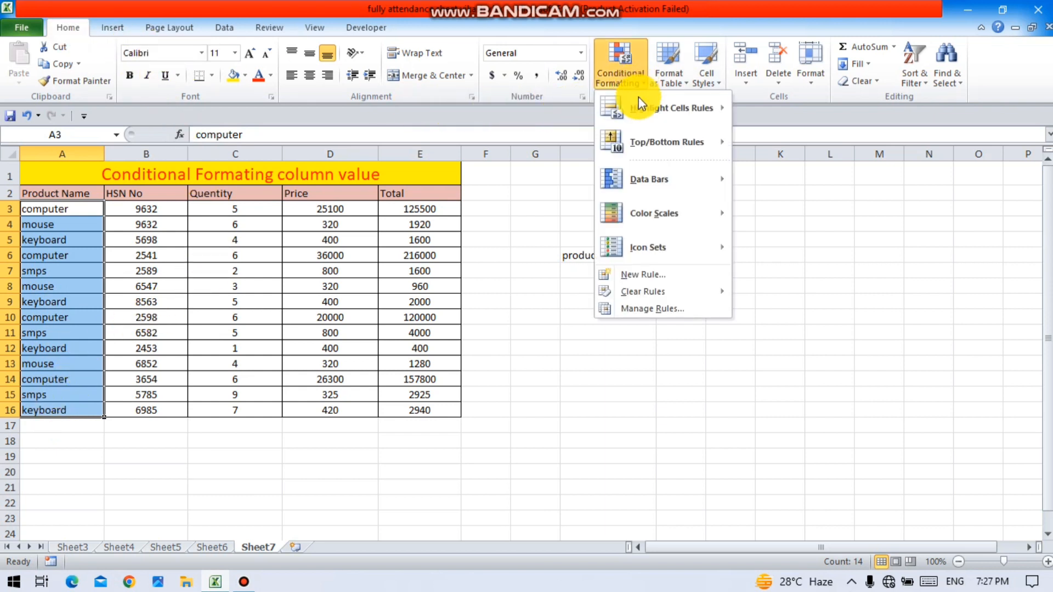
pyautogui.click(653, 282)
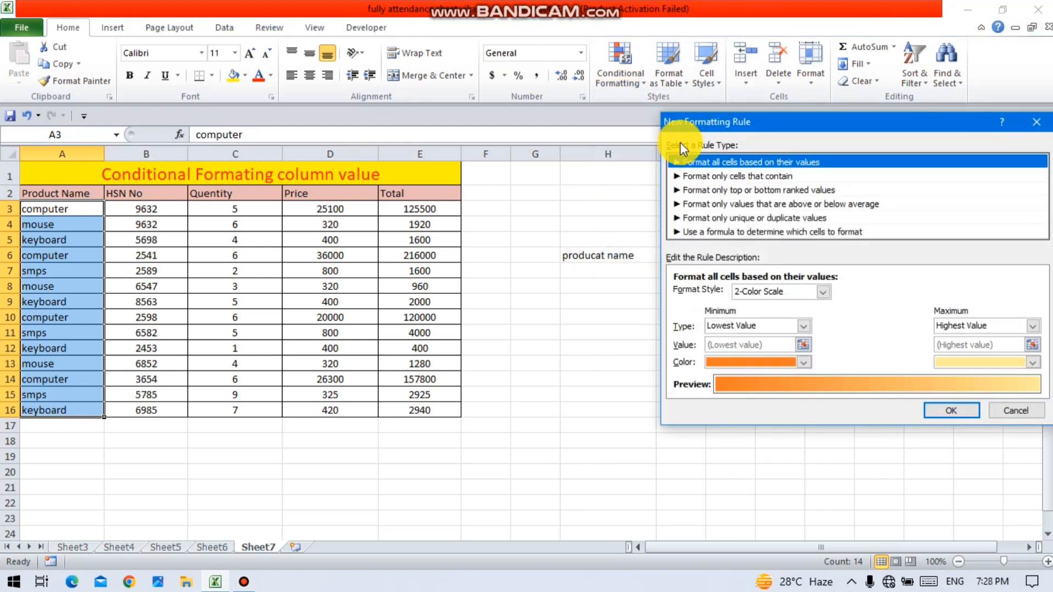
pyautogui.moveTo(725, 125); pyautogui.dragTo(723, 108)
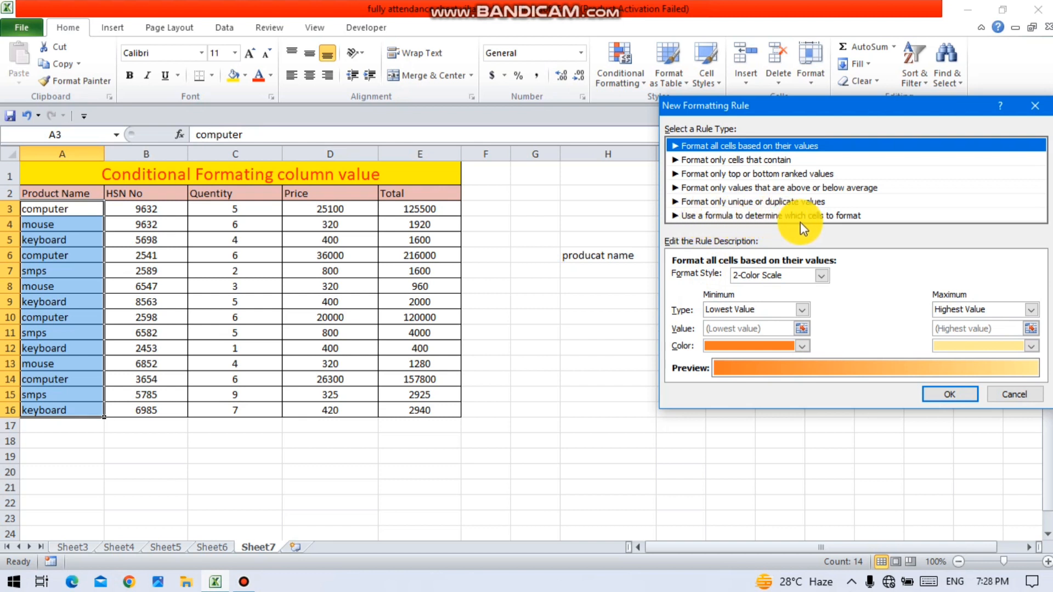
pyautogui.click(834, 217)
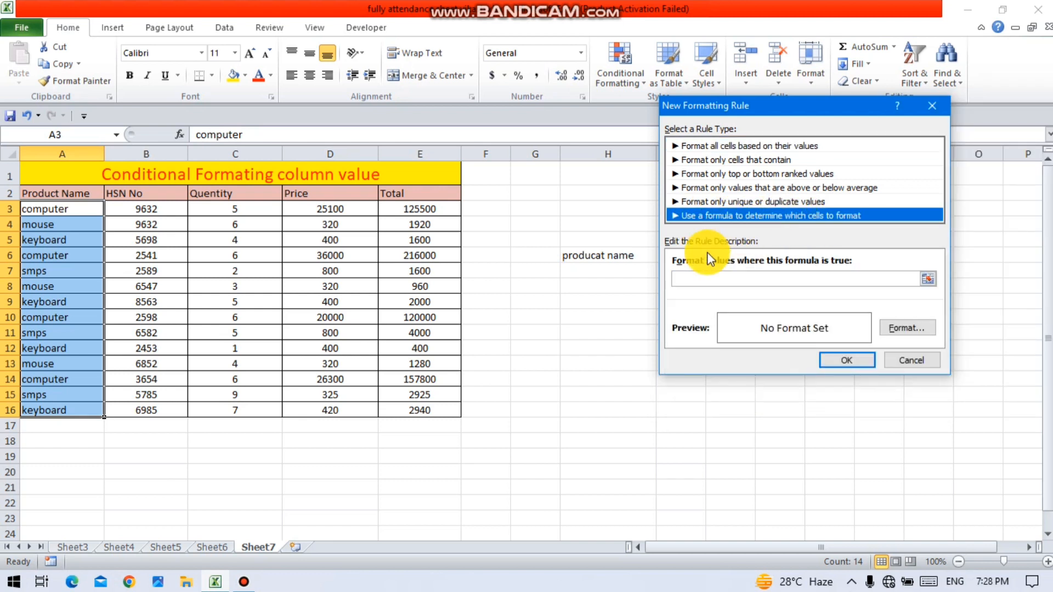
# Step: Enter the rule formula =A3=$H$7, with a relative reference to the first product name and an absolute one to the criterion cell
pyautogui.click(684, 279)
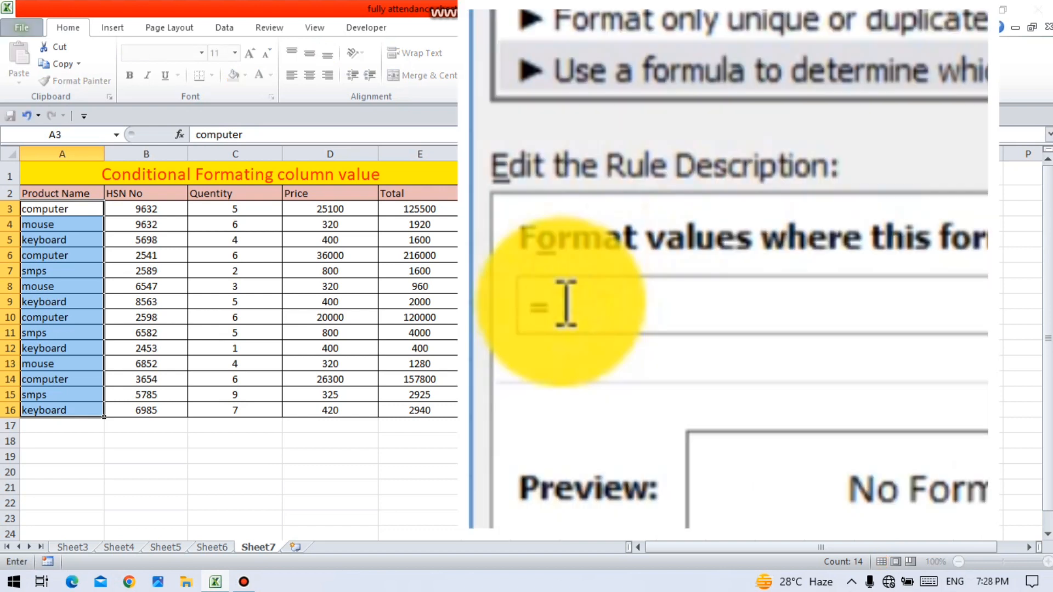
pyautogui.click(60, 210)
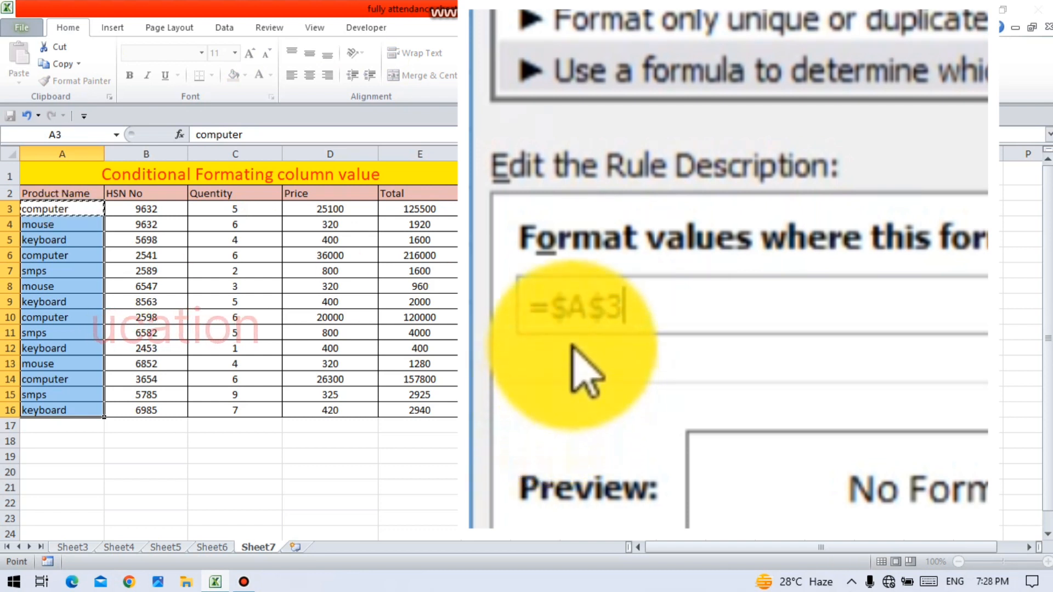
pyautogui.click(623, 314)
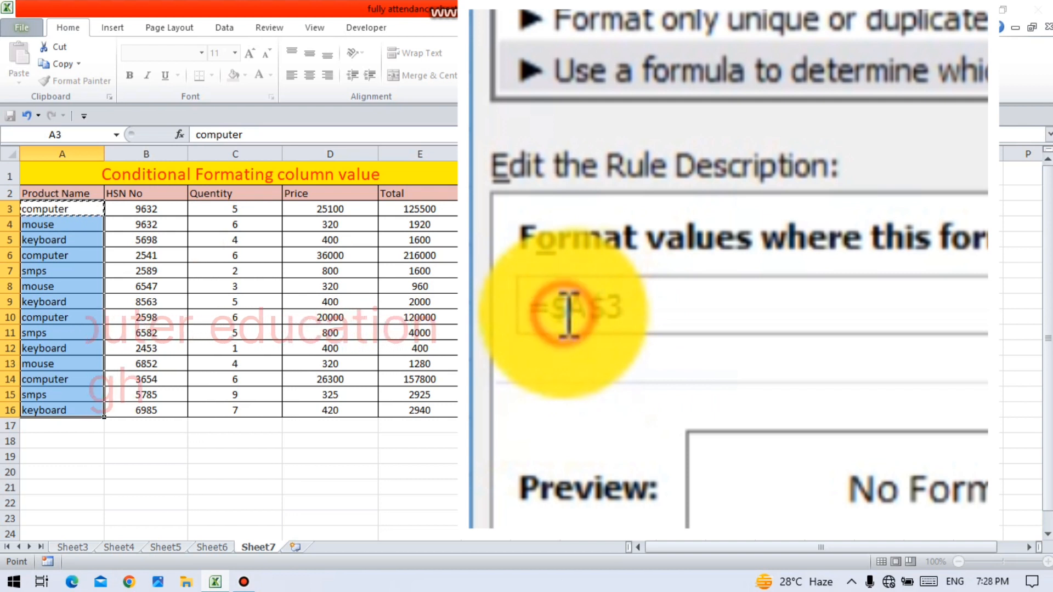
pyautogui.press('F4')
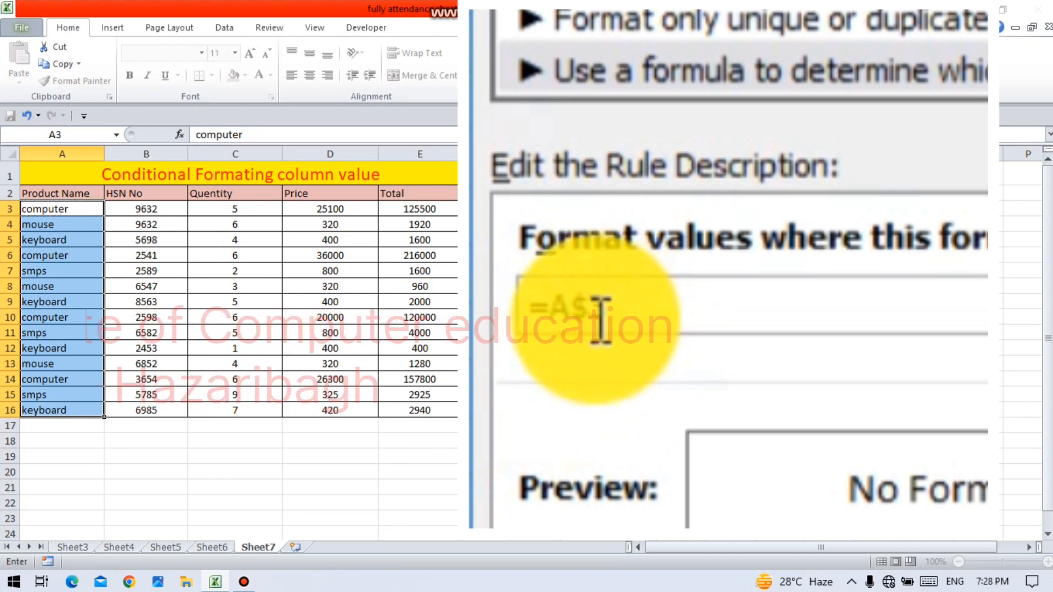
pyautogui.click(597, 314)
pyautogui.press('BackSpace')
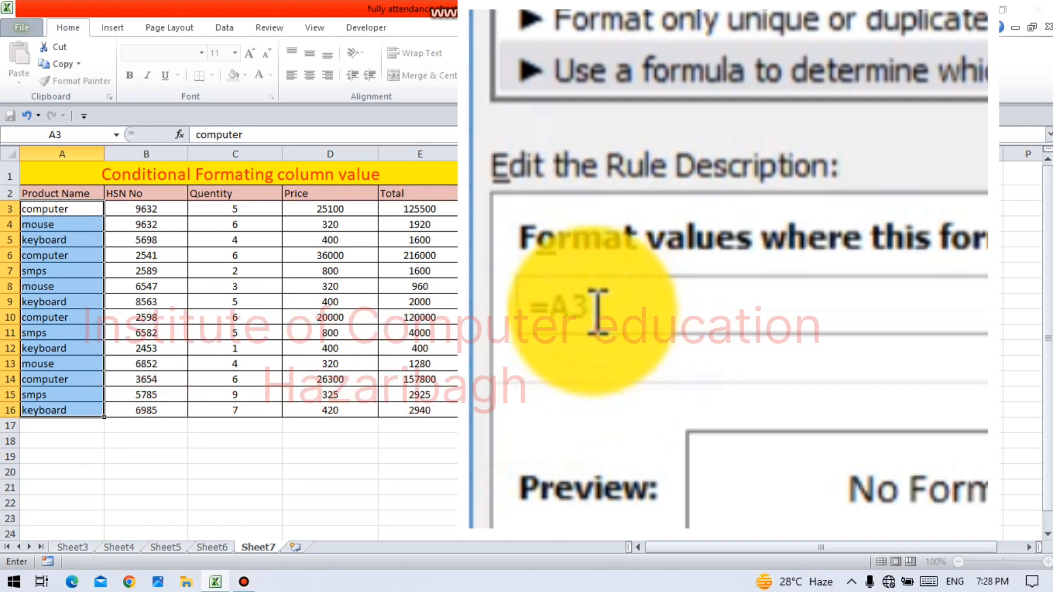
pyautogui.click(597, 313)
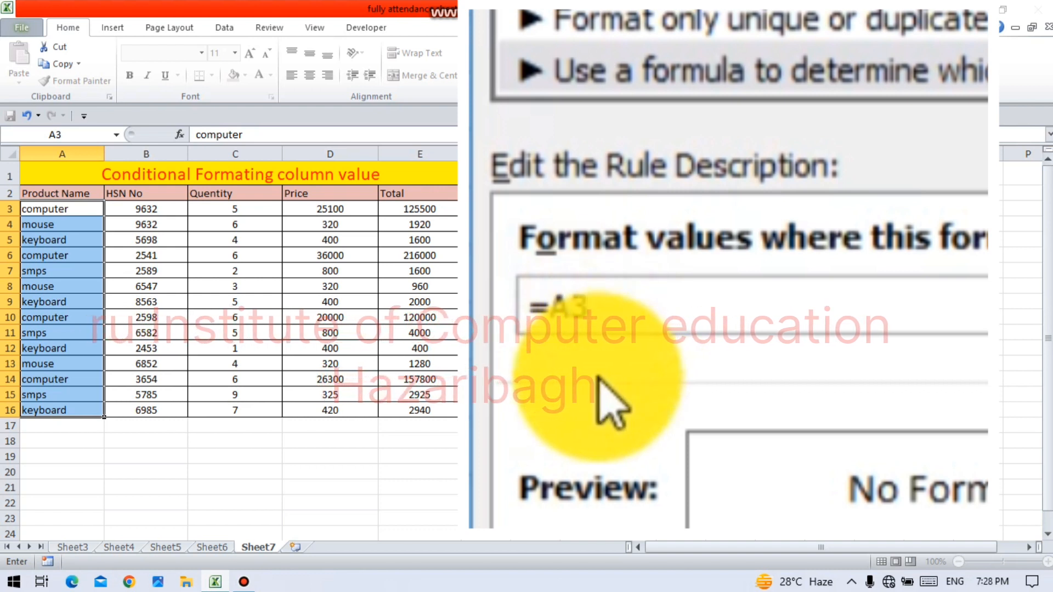
pyautogui.write('=')
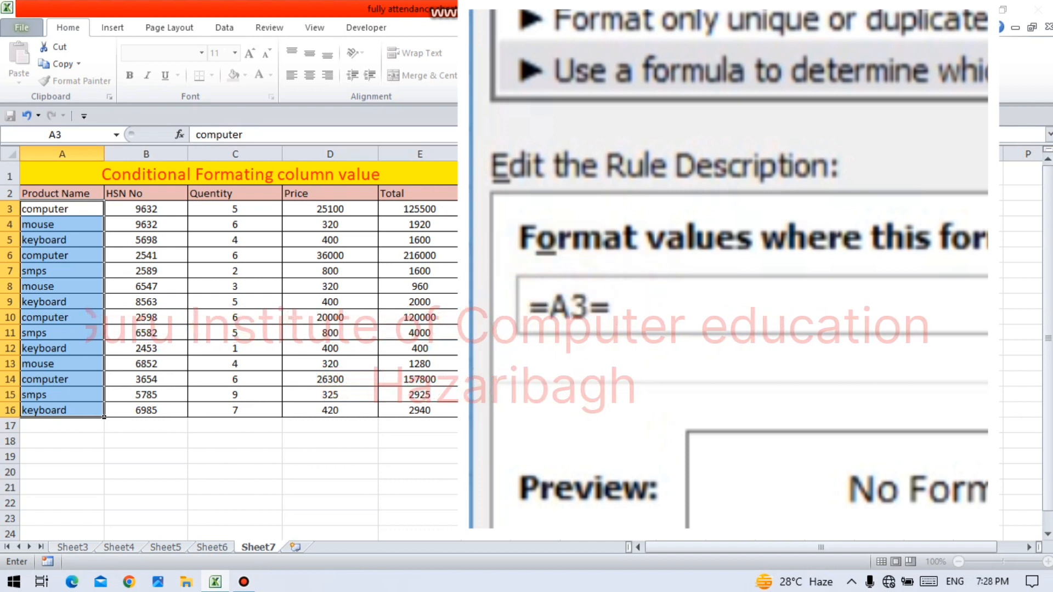
pyautogui.click(602, 271)
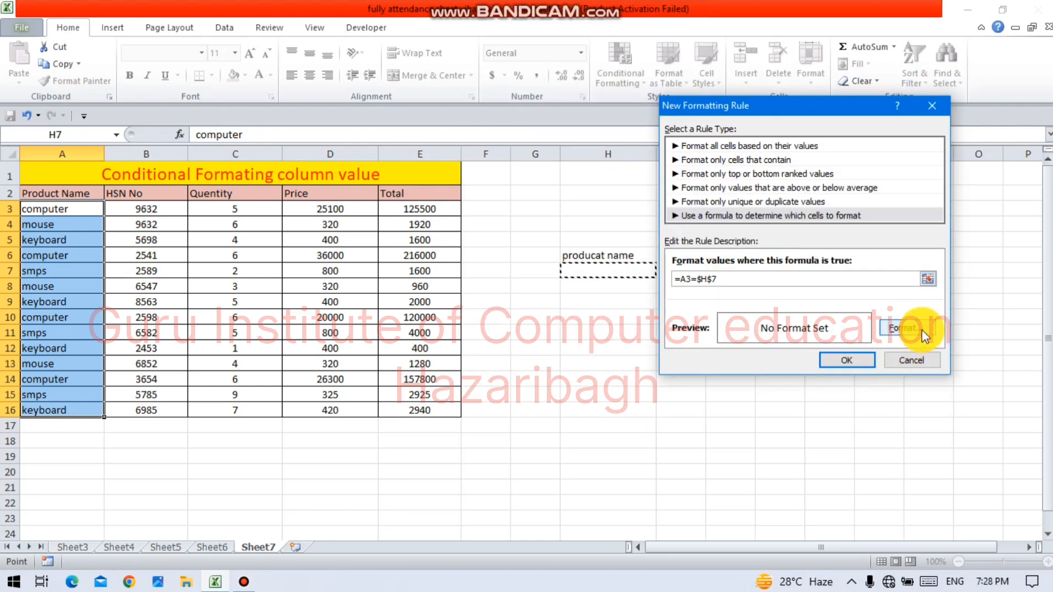
# Step: Give the rule an orange background fill and apply it to the selected product names
pyautogui.click(923, 337)
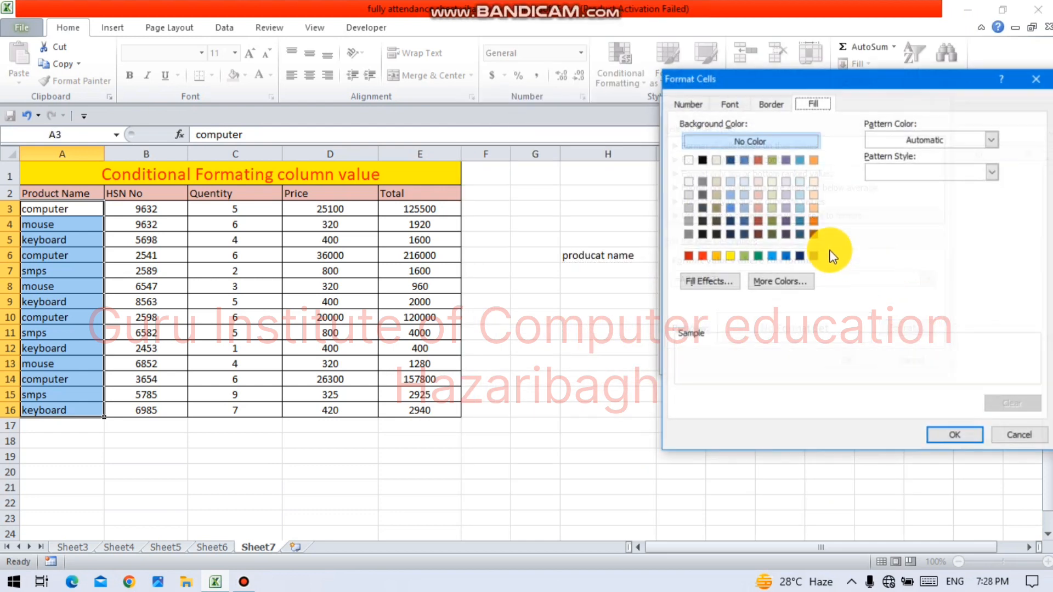
pyautogui.click(715, 257)
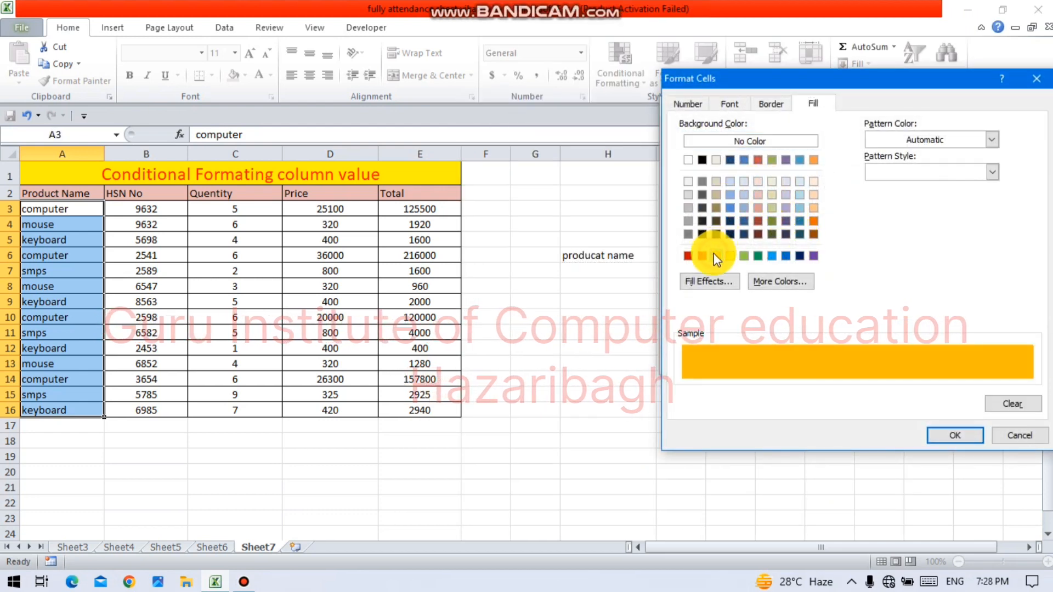
pyautogui.click(951, 438)
pyautogui.click(841, 359)
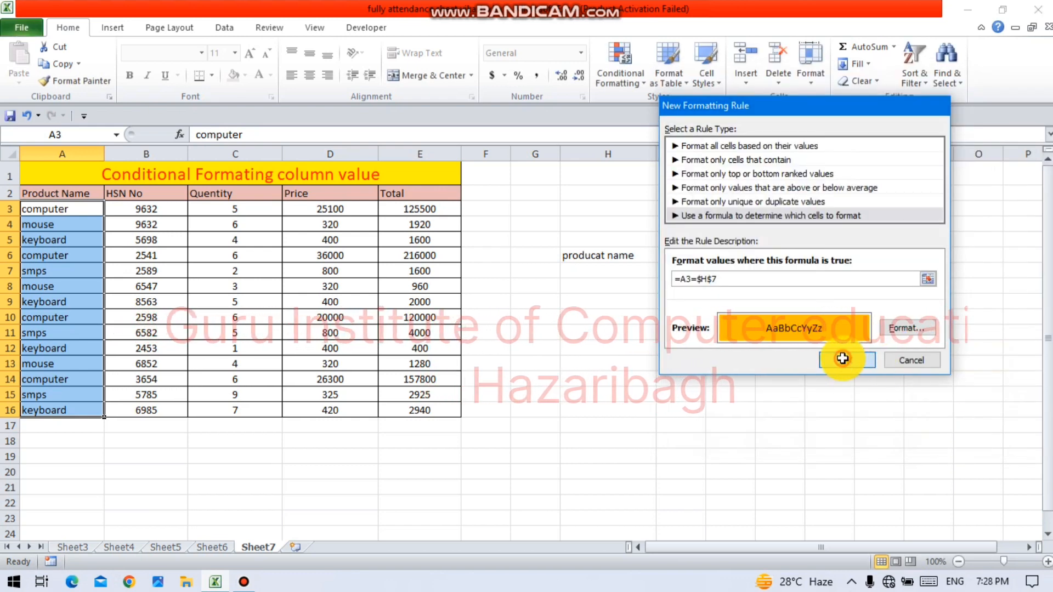
# Step: Test the highlighting by entering mouse, smps and computer in turn in the criterion cell H7
pyautogui.click(609, 269)
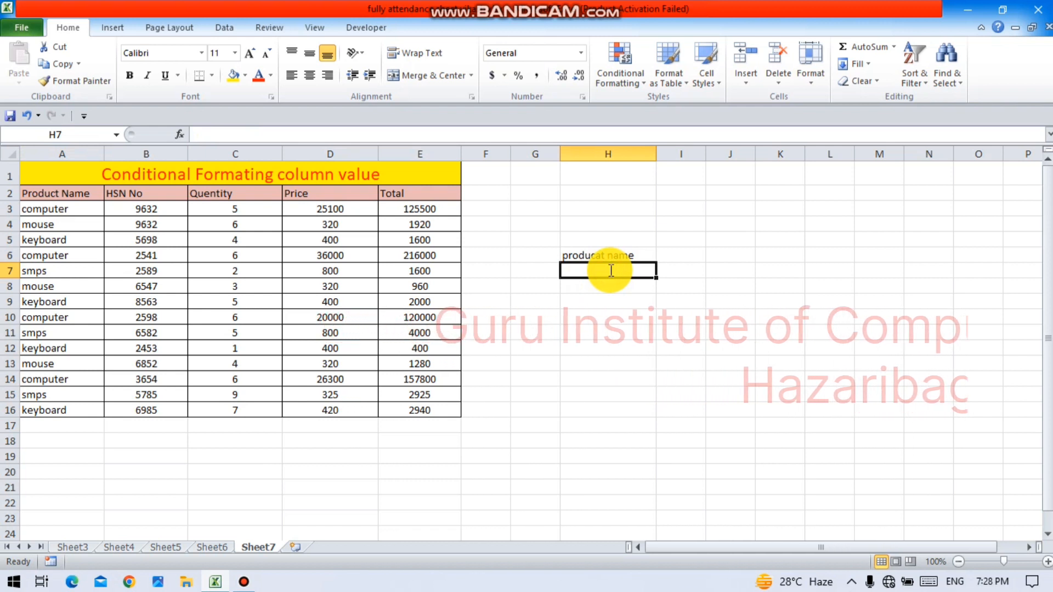
pyautogui.write('mouse')
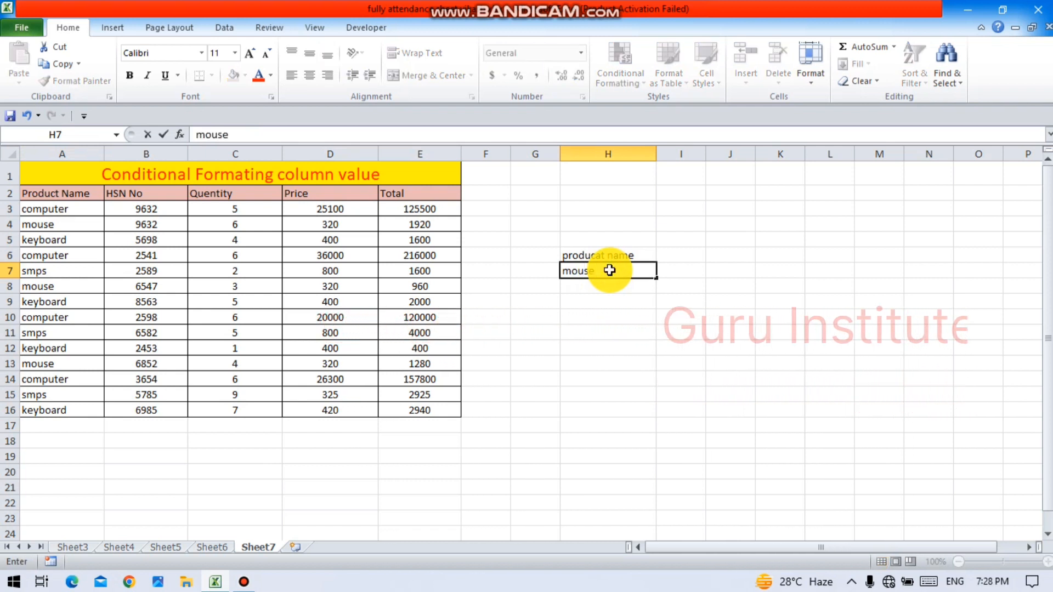
pyautogui.press('Return')
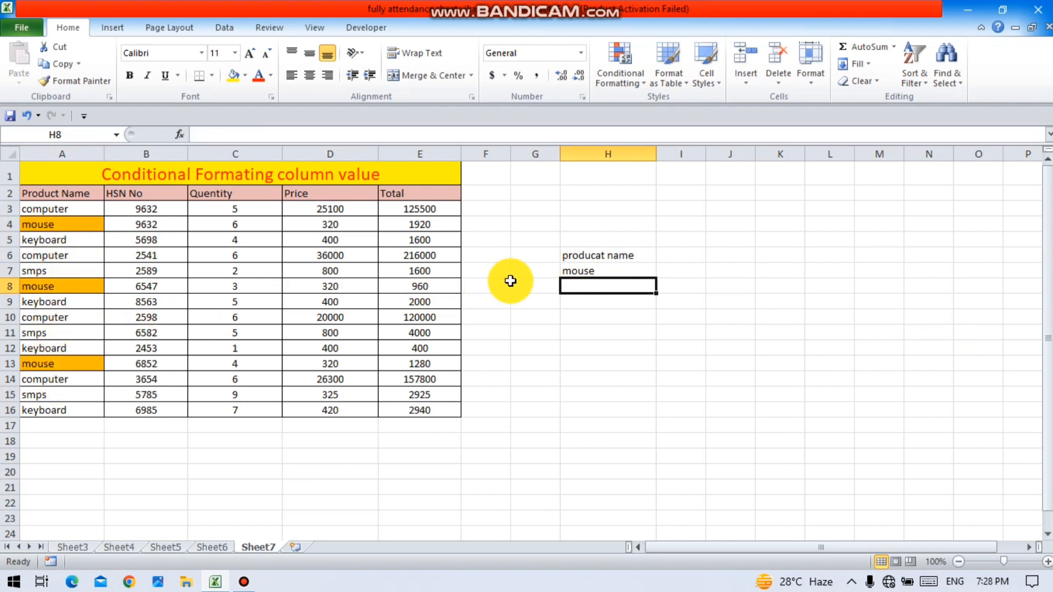
pyautogui.write('sm')
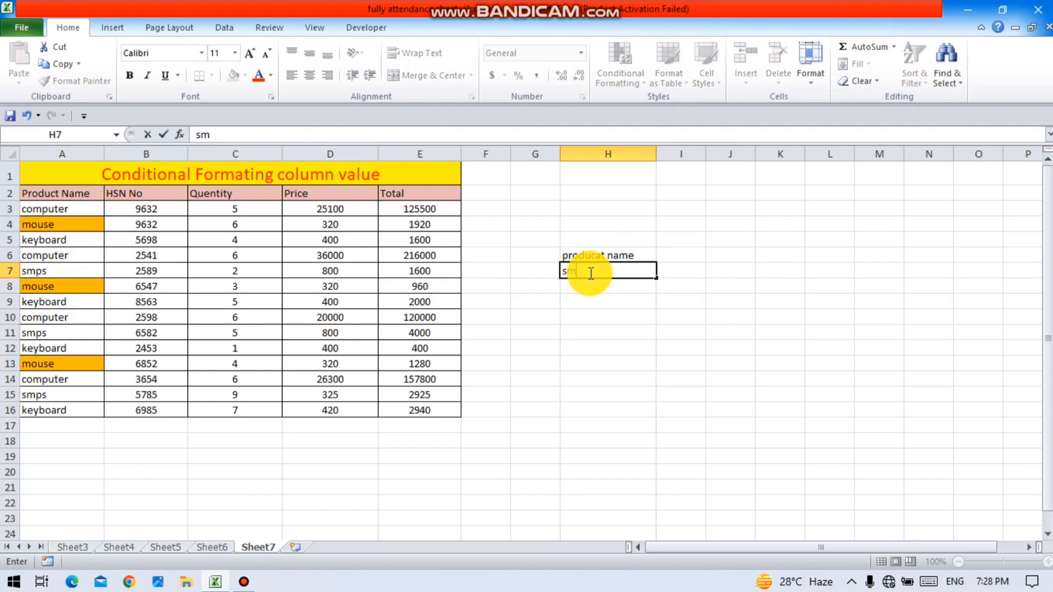
pyautogui.write('ps')
pyautogui.press('Return')
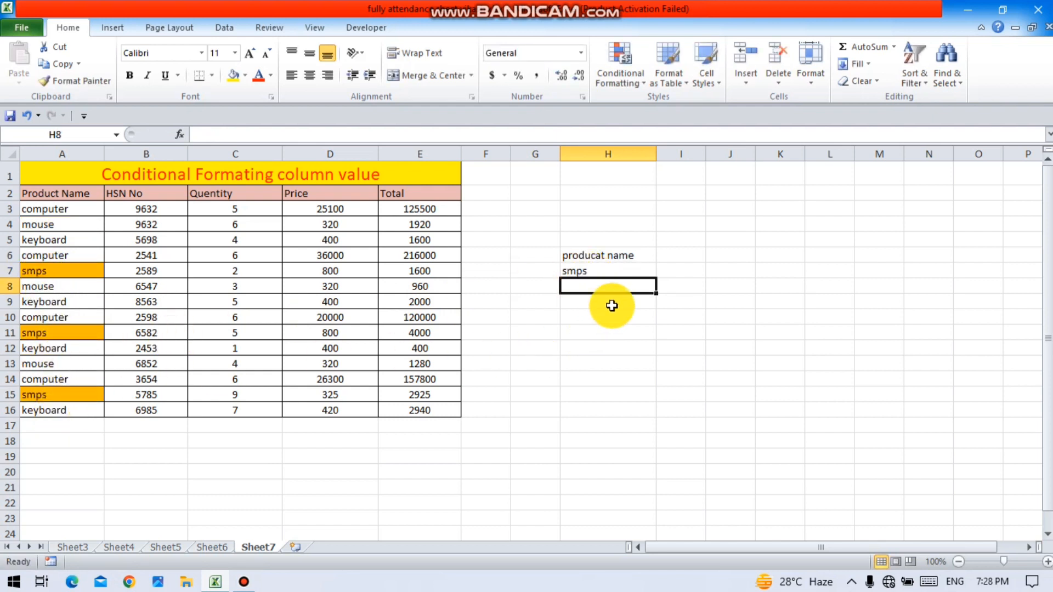
pyautogui.write('computer')
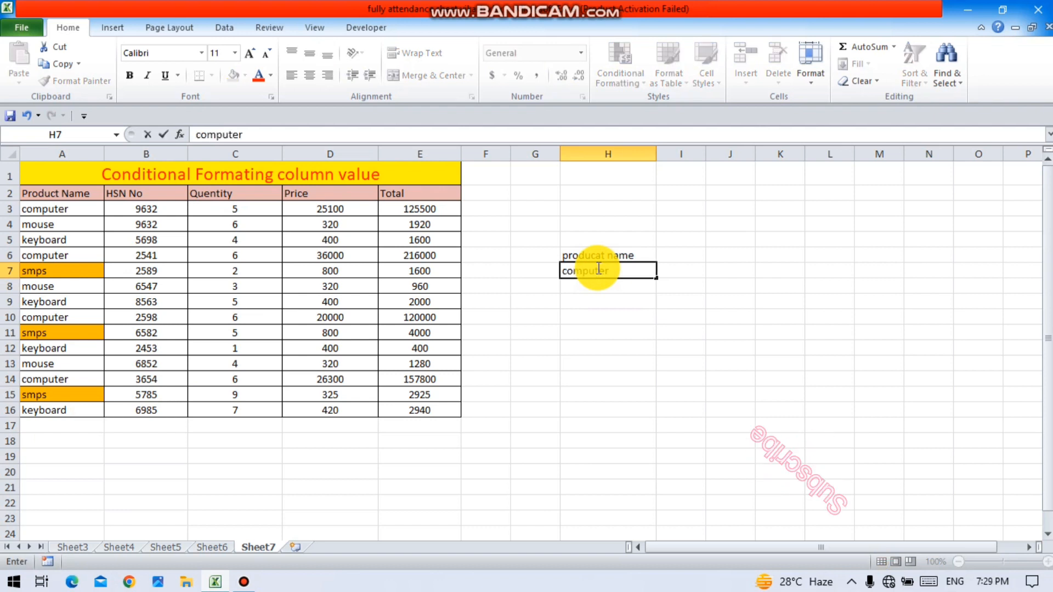
pyautogui.press('Return')
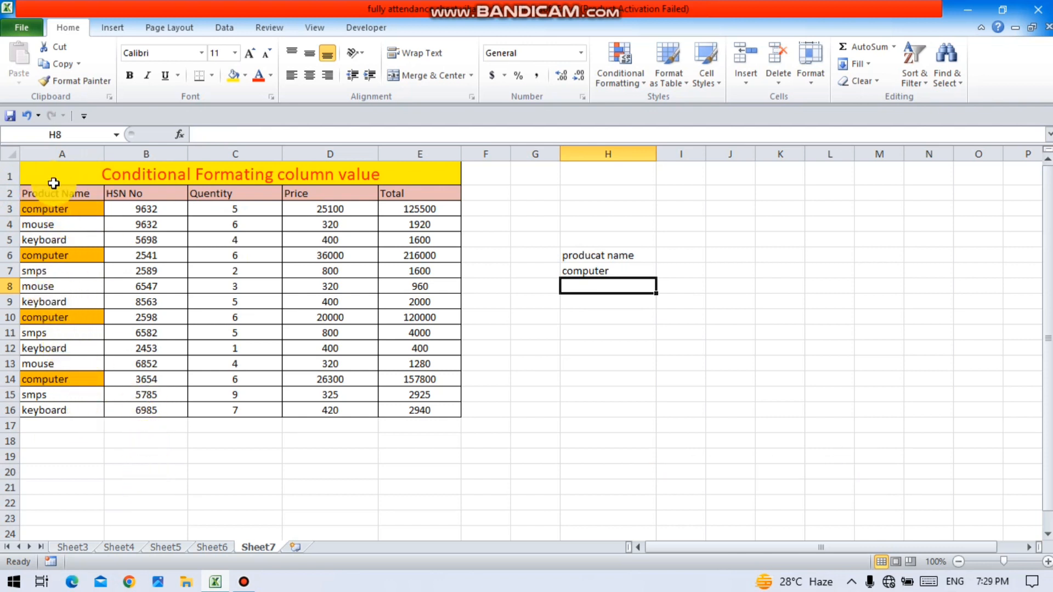
# Step: Copy the table A1:E16 with its title and paste it at A1 of a new worksheet
pyautogui.moveTo(91, 172); pyautogui.dragTo(175, 409)
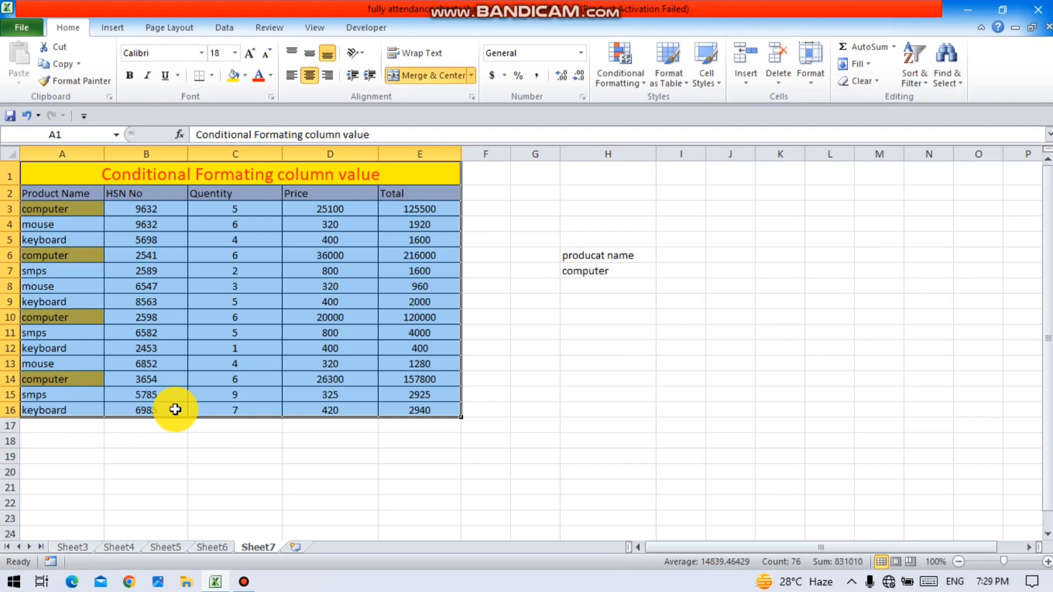
pyautogui.hotkey('ctrl', 'c')
pyautogui.click(296, 548)
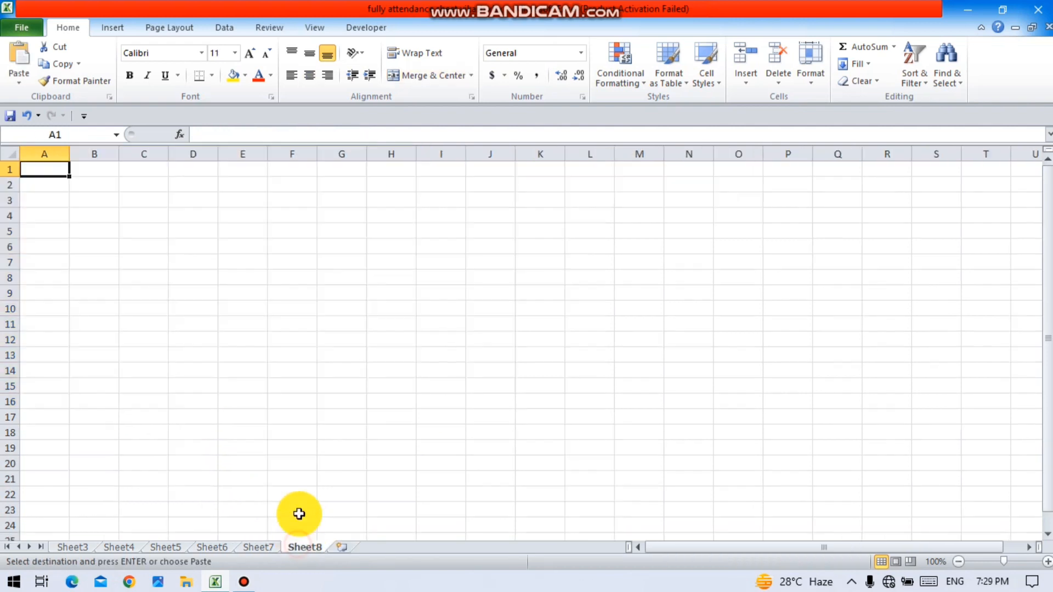
pyautogui.hotkey('ctrl', 'v')
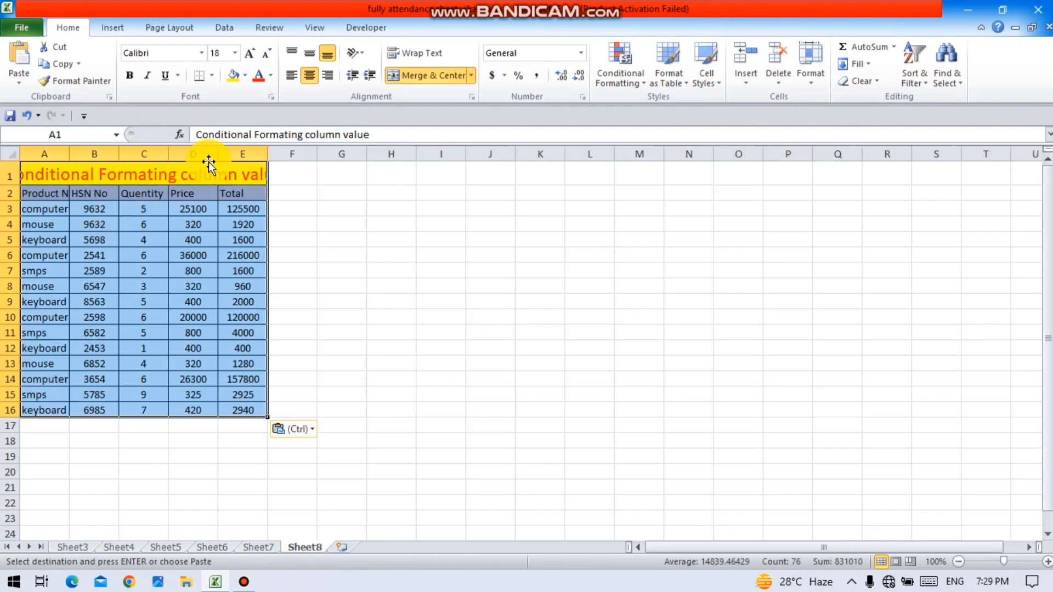
# Step: Widen columns A to E of the pasted table so that the title and all headings are fully readable
pyautogui.moveTo(219, 155); pyautogui.dragTo(258, 195)
pyautogui.moveTo(307, 155); pyautogui.dragTo(332, 156)
pyautogui.moveTo(168, 157); pyautogui.dragTo(212, 176)
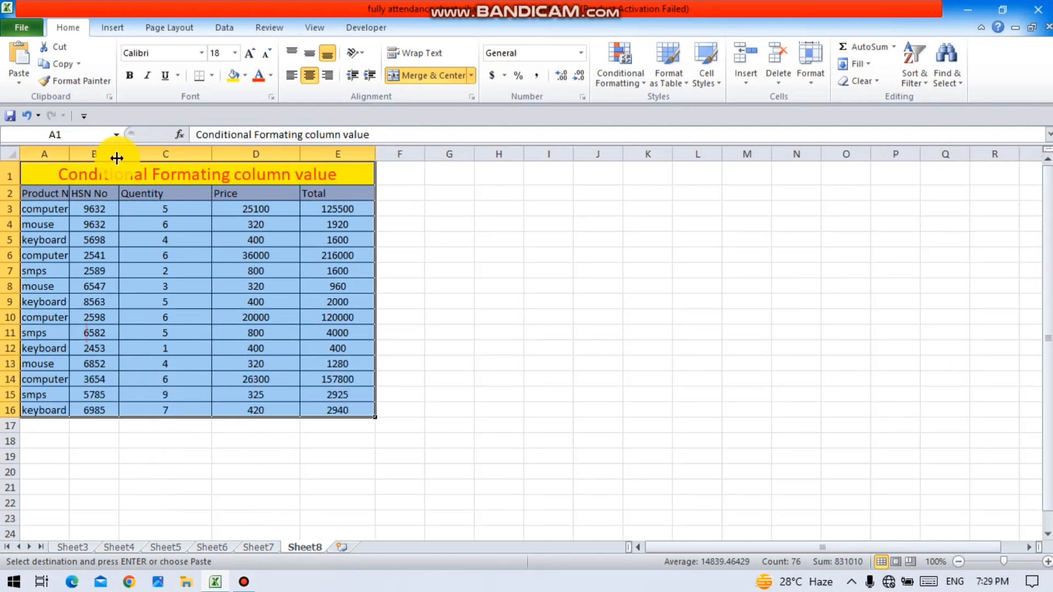
pyautogui.moveTo(119, 157); pyautogui.dragTo(166, 190)
pyautogui.moveTo(65, 156); pyautogui.dragTo(109, 159)
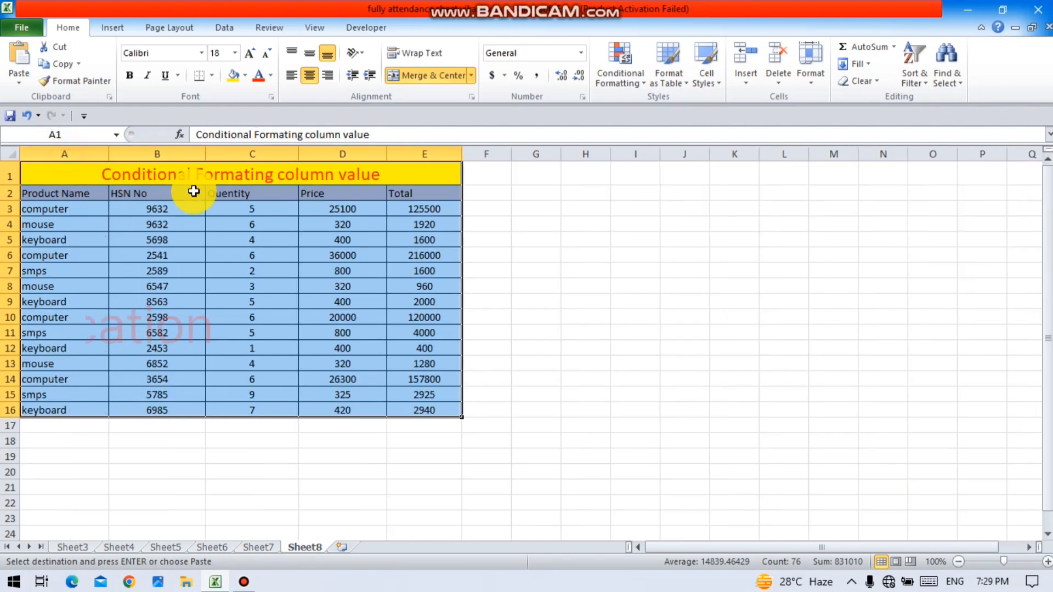
# Step: Enter the label "product name" in G5 and widen column G to fit it
pyautogui.click(547, 237)
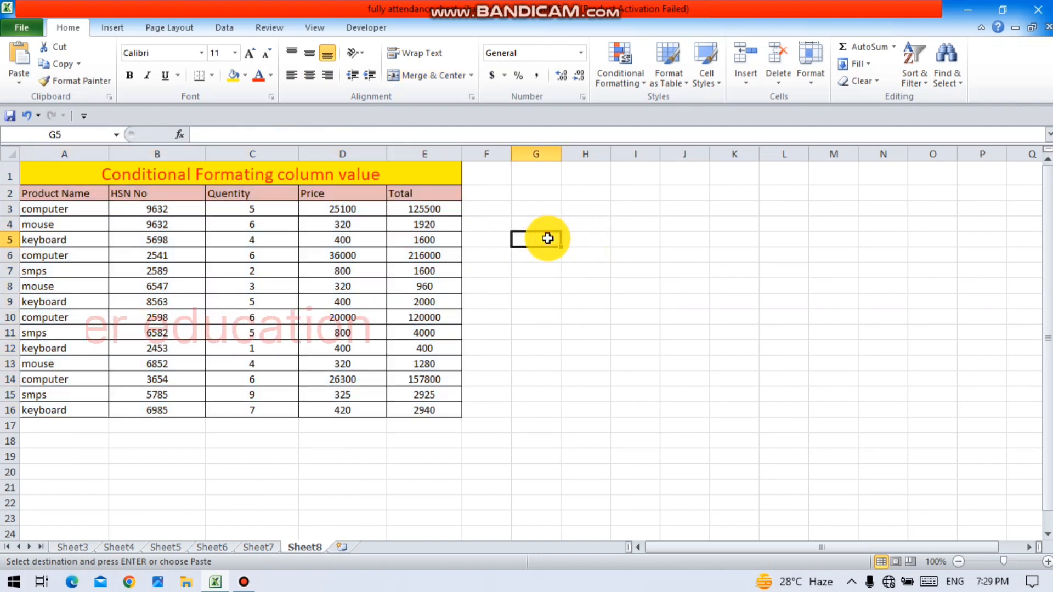
pyautogui.write('pr')
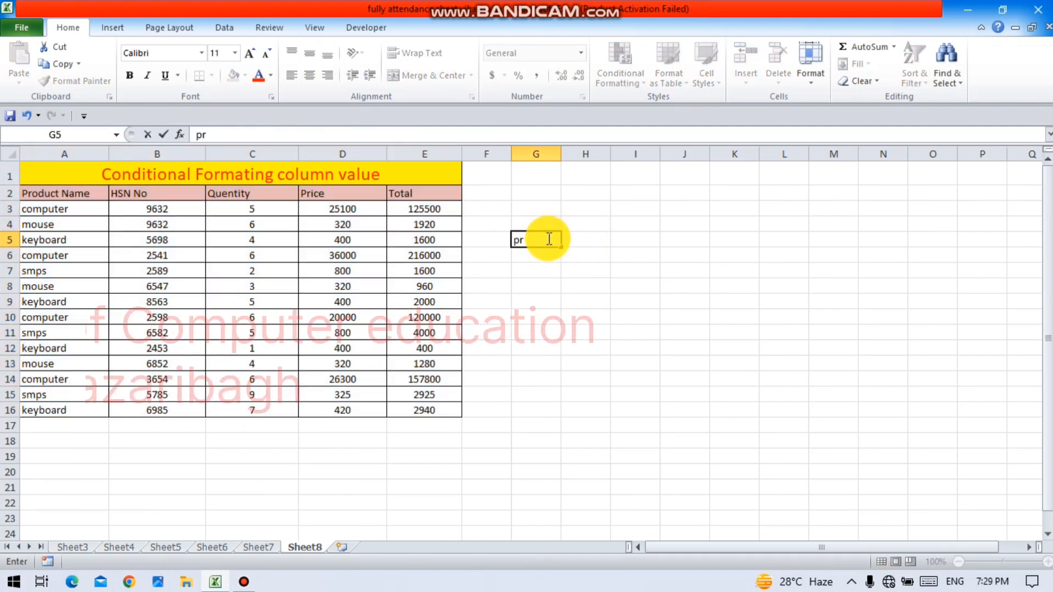
pyautogui.write('oduce')
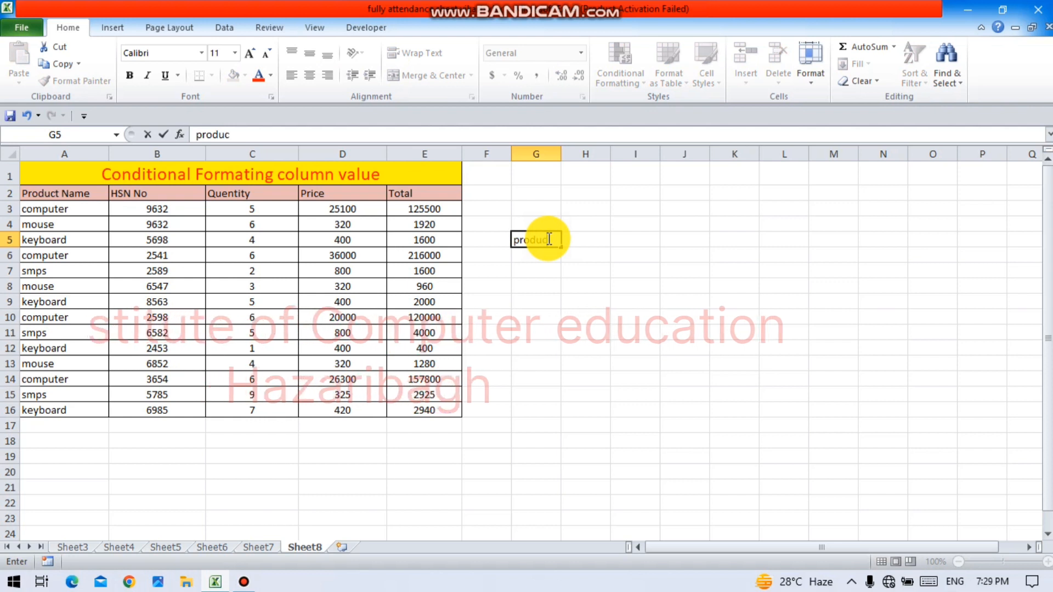
pyautogui.press('BackSpace')
pyautogui.write('t name')
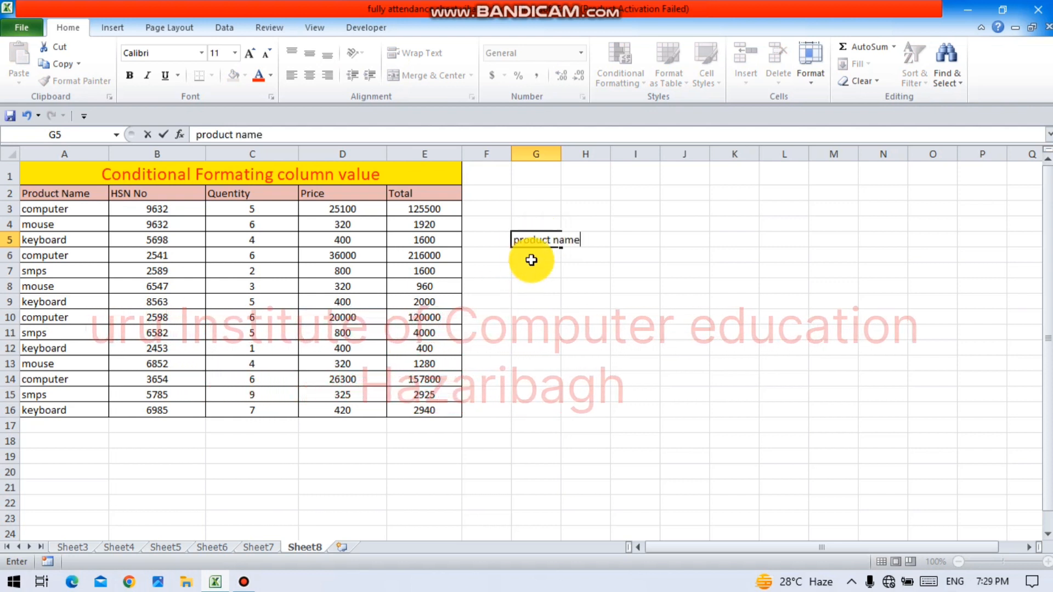
pyautogui.press('Return')
pyautogui.moveTo(561, 154); pyautogui.dragTo(604, 181)
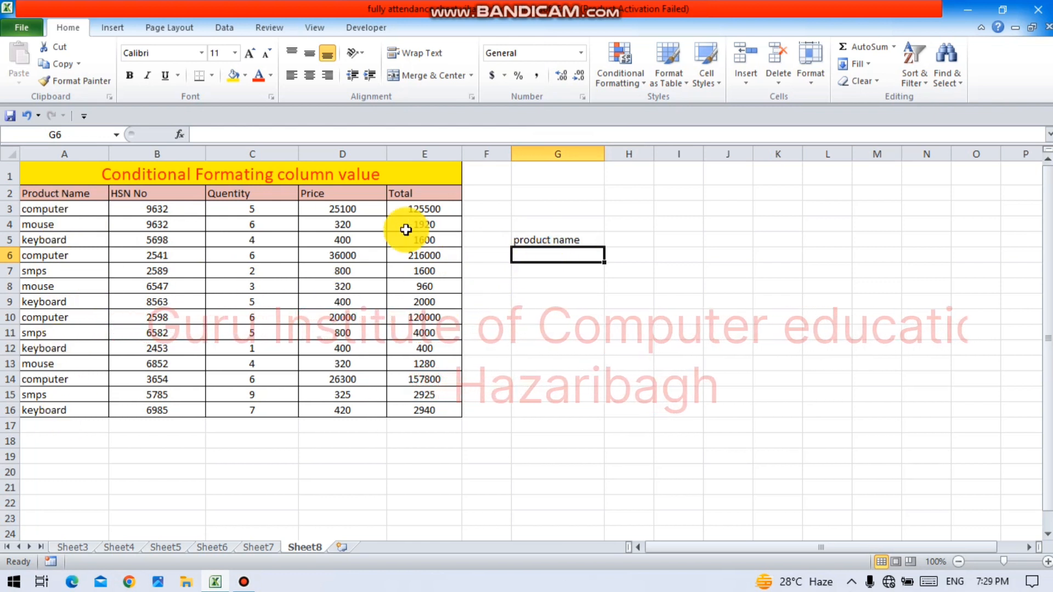
# Step: Create a formula-based conditional formatting rule for A3:E16 with the formula =$A3=$G$6
pyautogui.click(39, 211)
pyautogui.moveTo(39, 211); pyautogui.dragTo(417, 410)
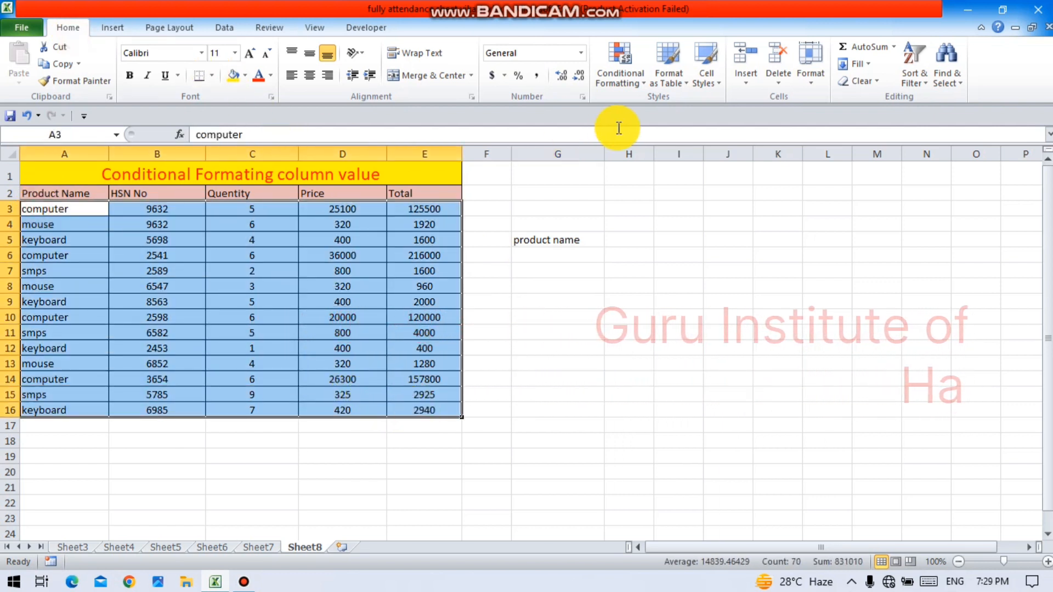
pyautogui.click(634, 85)
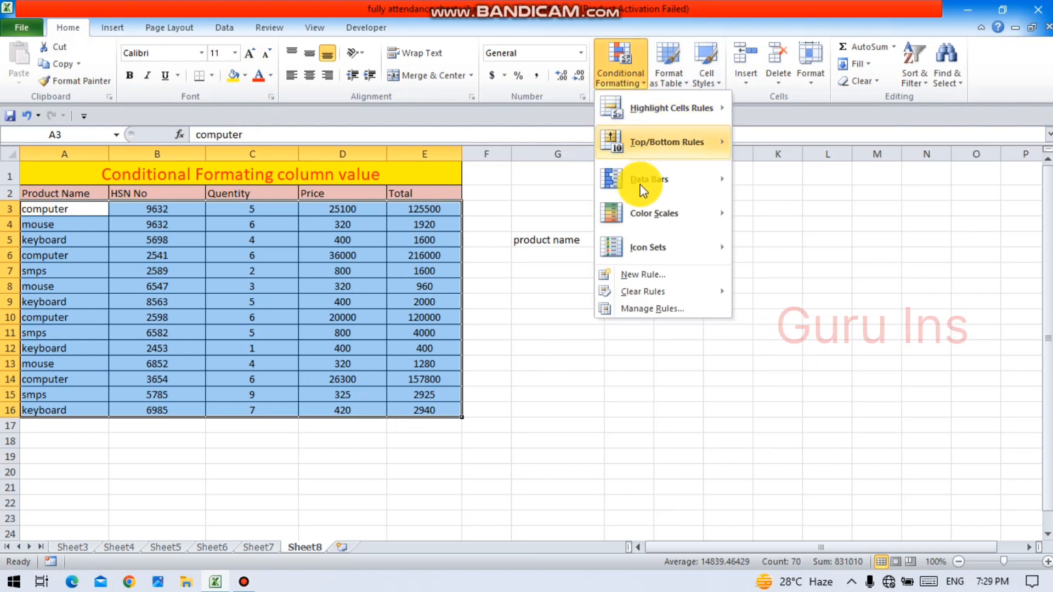
pyautogui.click(648, 273)
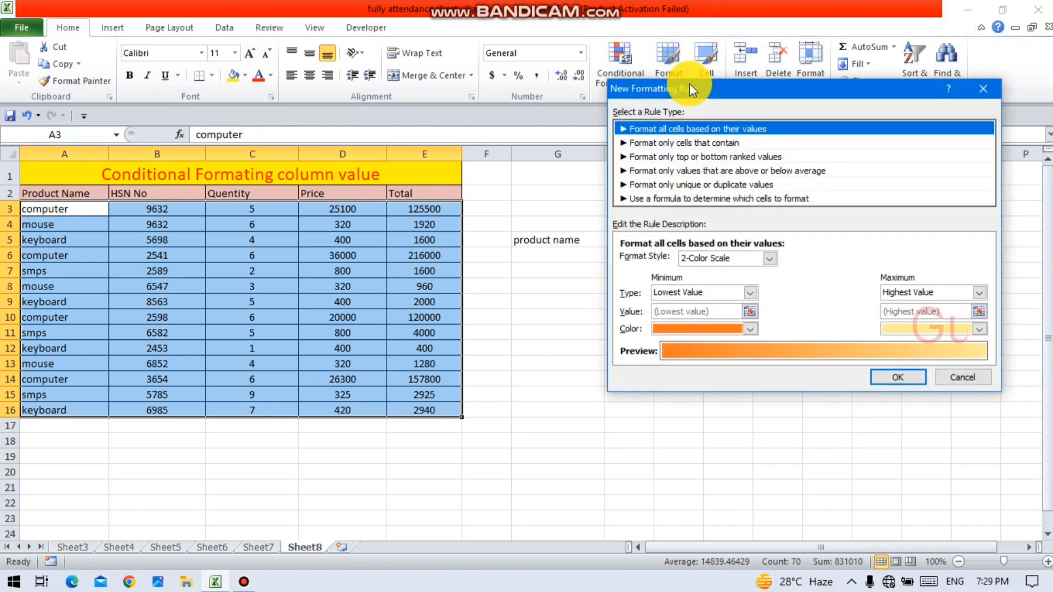
pyautogui.moveTo(689, 83); pyautogui.dragTo(742, 84)
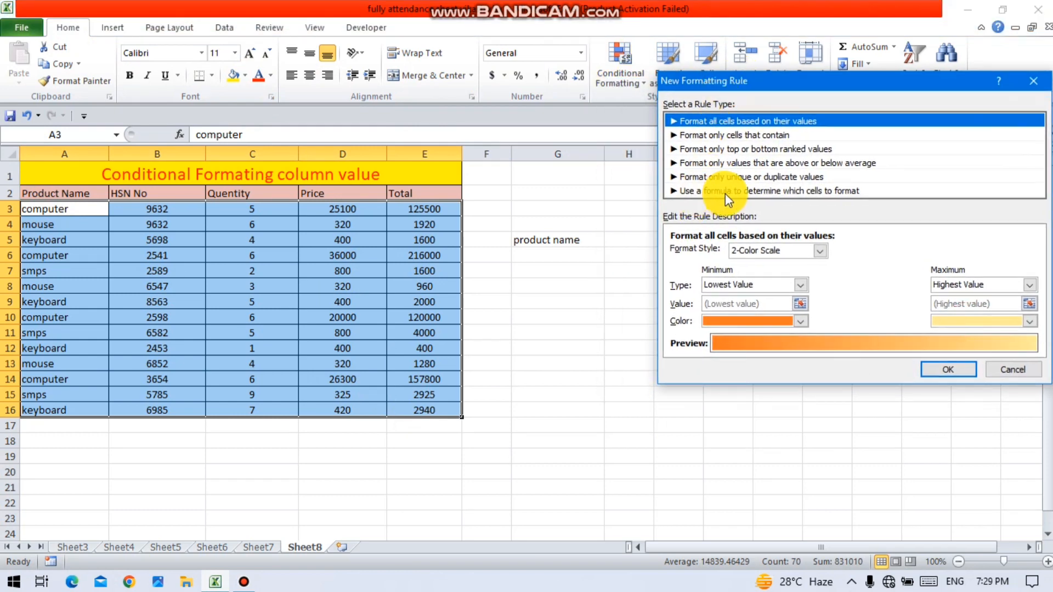
pyautogui.click(786, 192)
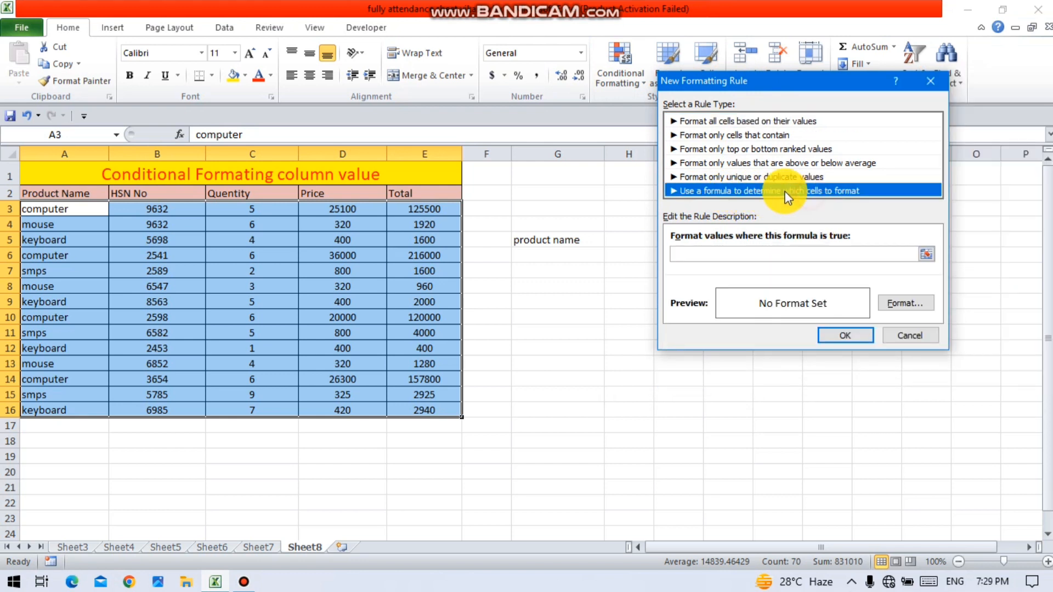
pyautogui.click(684, 254)
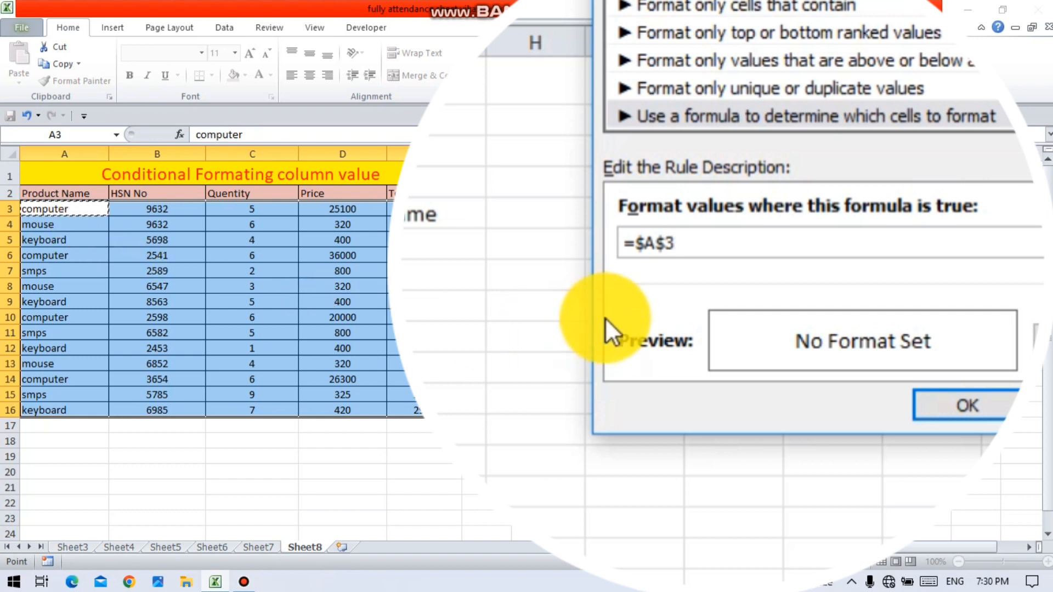
pyautogui.click(667, 243)
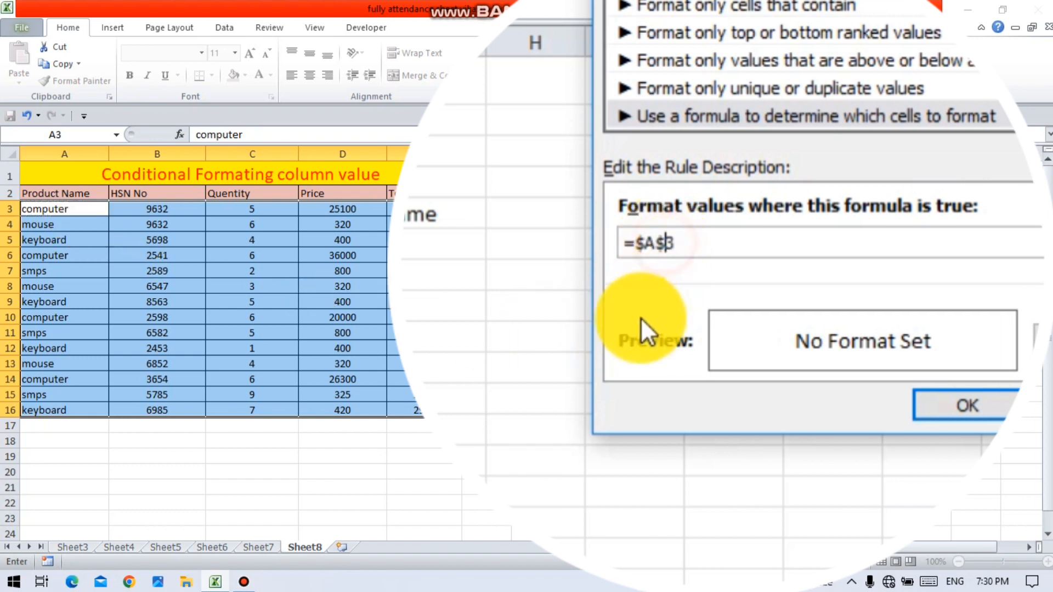
pyautogui.press('BackSpace')
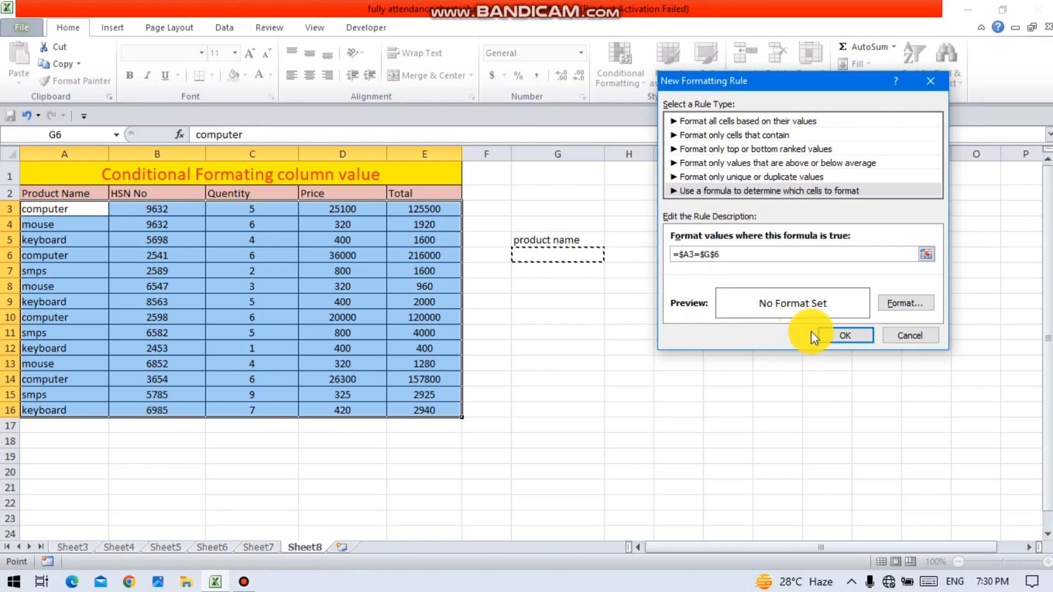
# Step: Give the rule's format a yellow fill and apply the rule to the table data
pyautogui.click(897, 304)
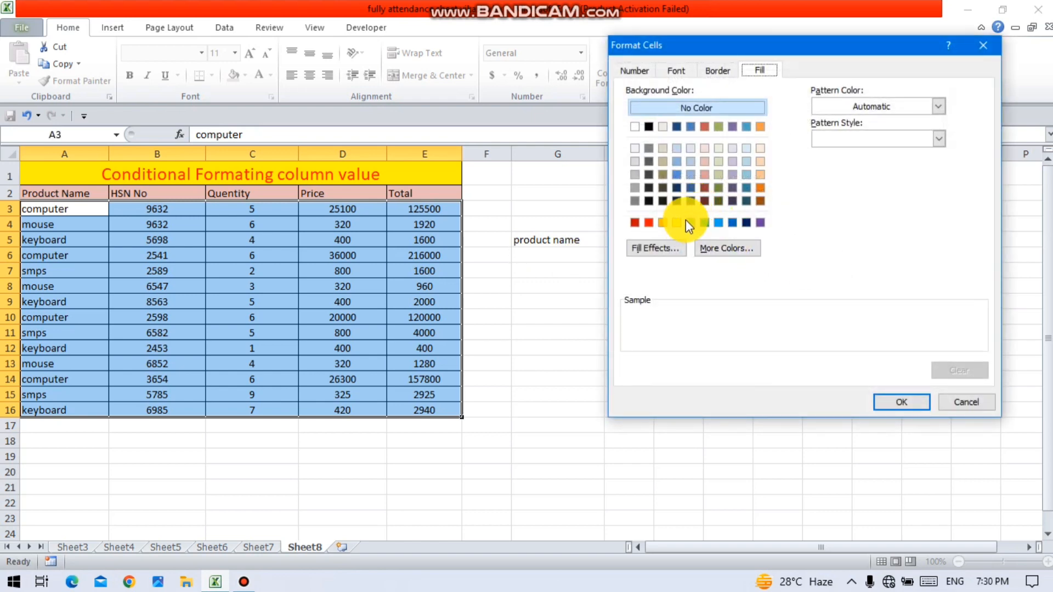
pyautogui.click(678, 222)
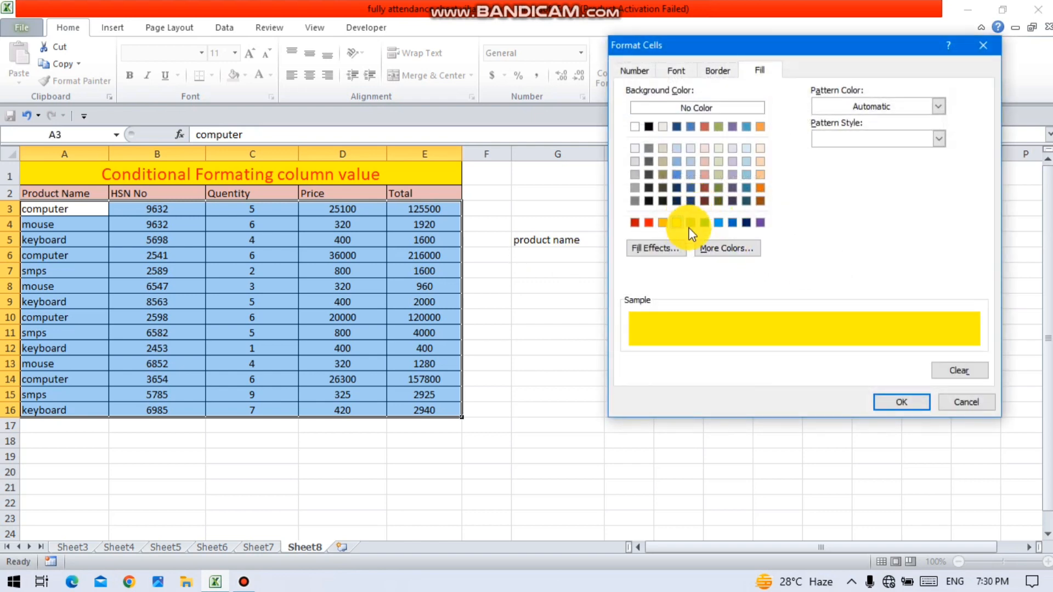
pyautogui.click(894, 403)
pyautogui.click(844, 331)
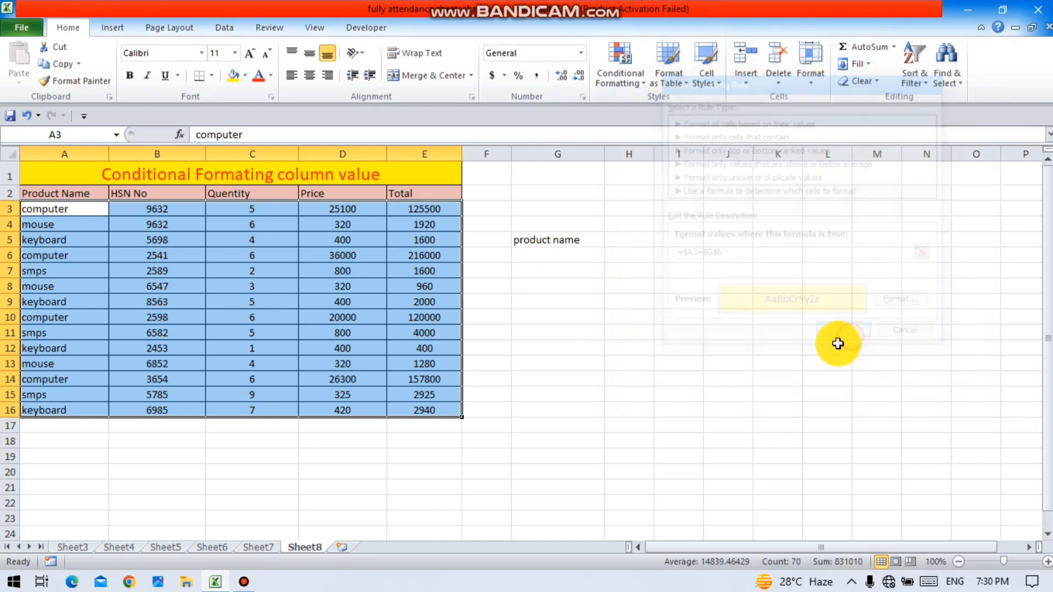
# Step: Test the row highlighting by entering mouse and computer in turn in the criterion cell G6
pyautogui.click(544, 255)
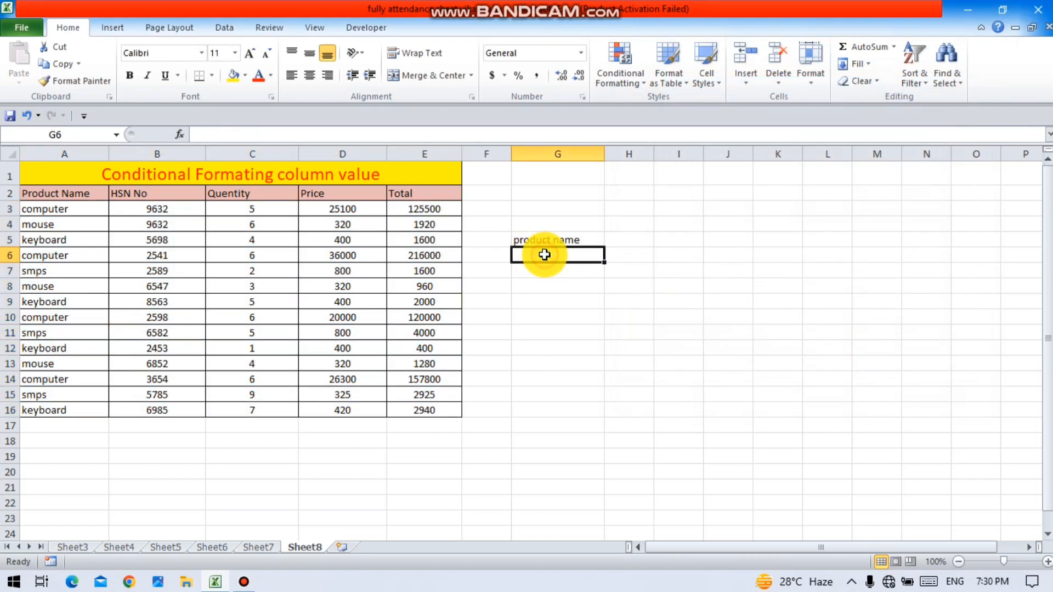
pyautogui.write('mouse')
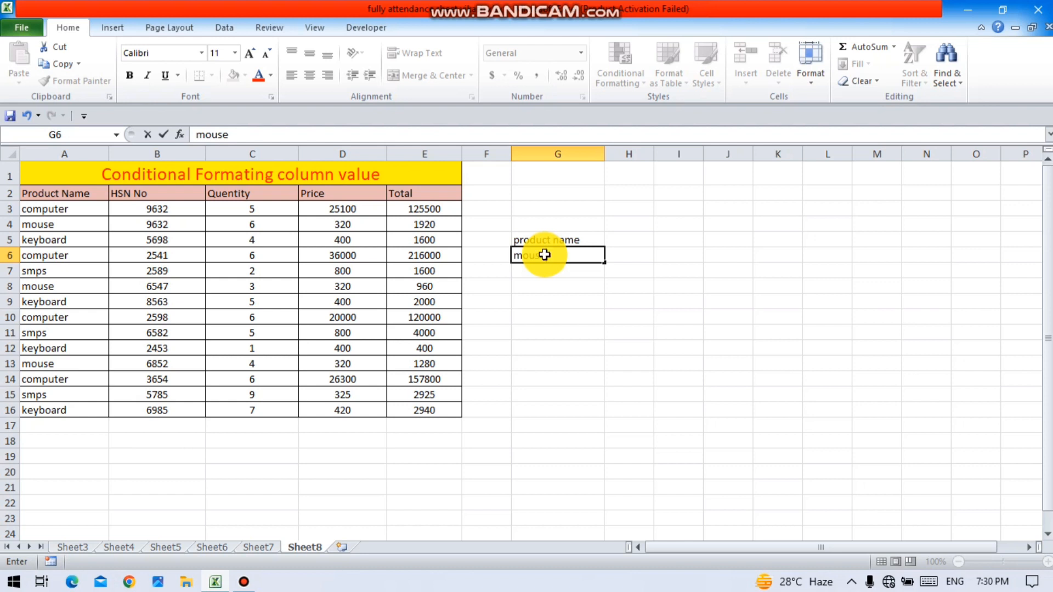
pyautogui.press('Return')
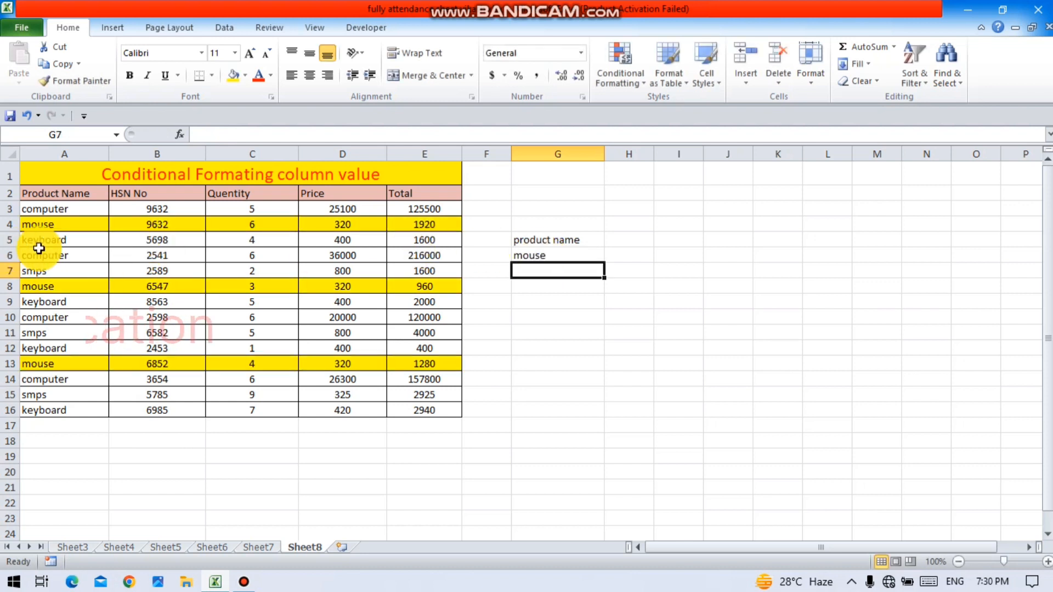
pyautogui.click(556, 253)
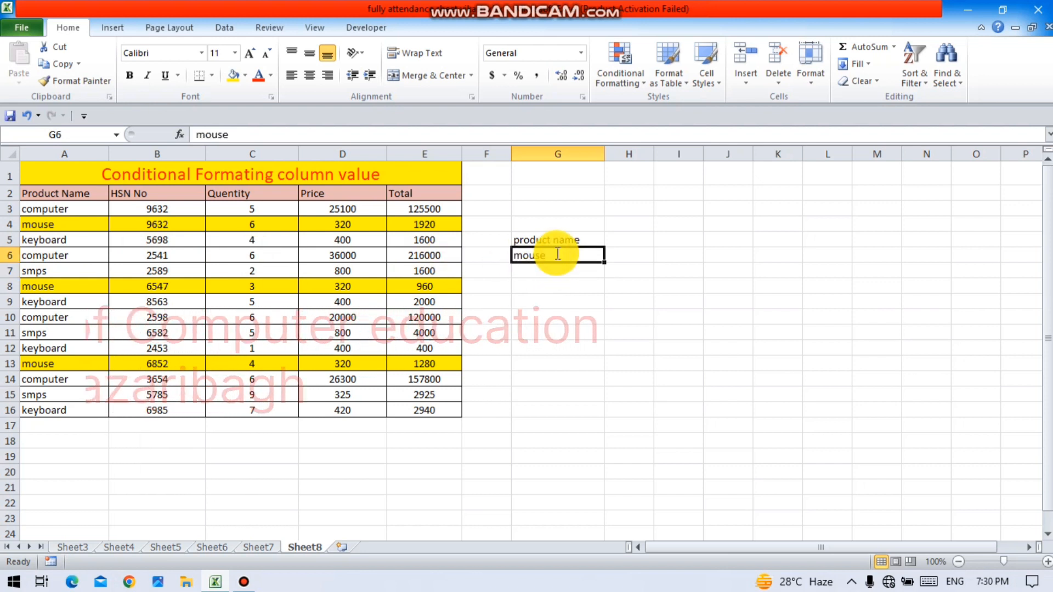
pyautogui.write('computer')
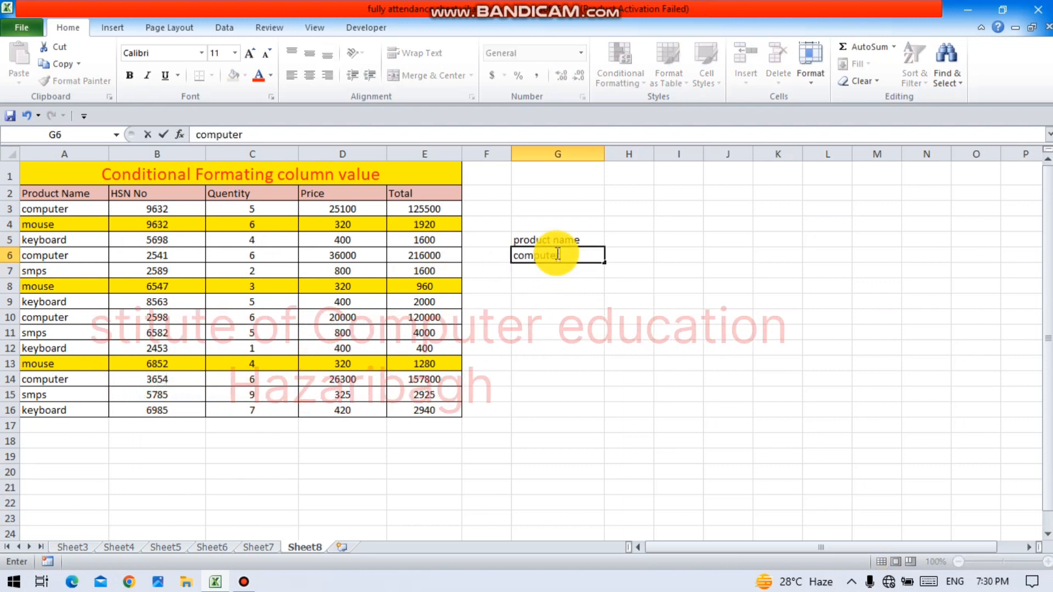
pyautogui.press('Return')
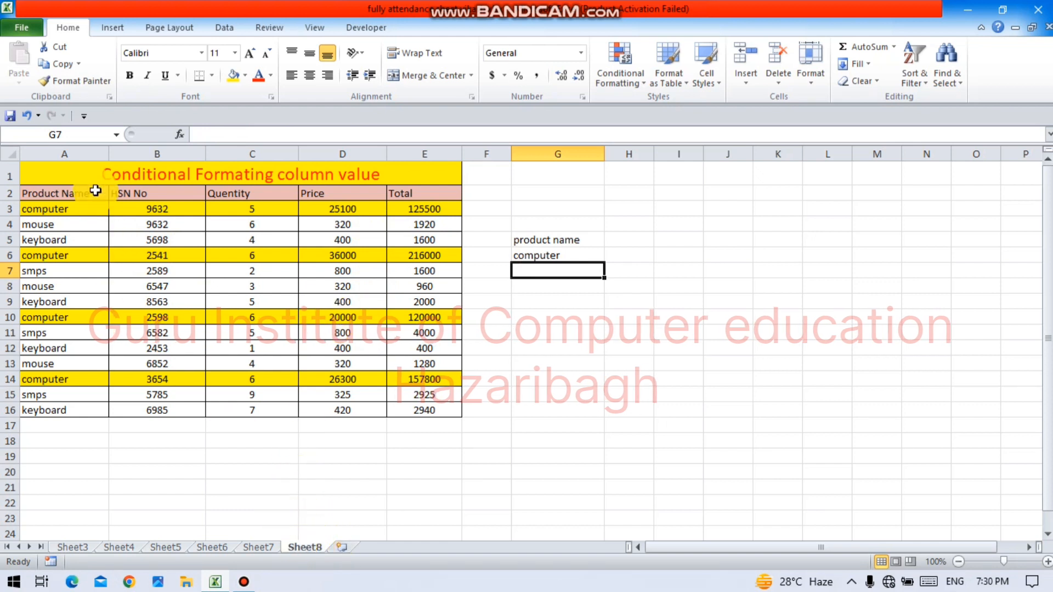
# Step: Copy the table A1:E16 including its title and paste it at A1 of another new worksheet
pyautogui.moveTo(107, 176); pyautogui.dragTo(172, 406)
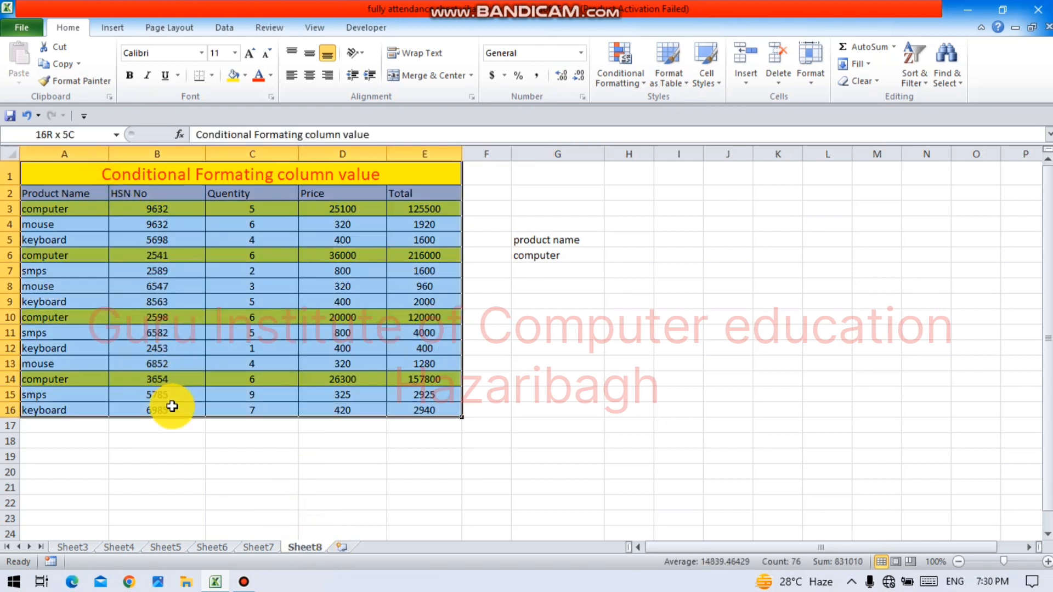
pyautogui.hotkey('ctrl', 'c')
pyautogui.click(340, 547)
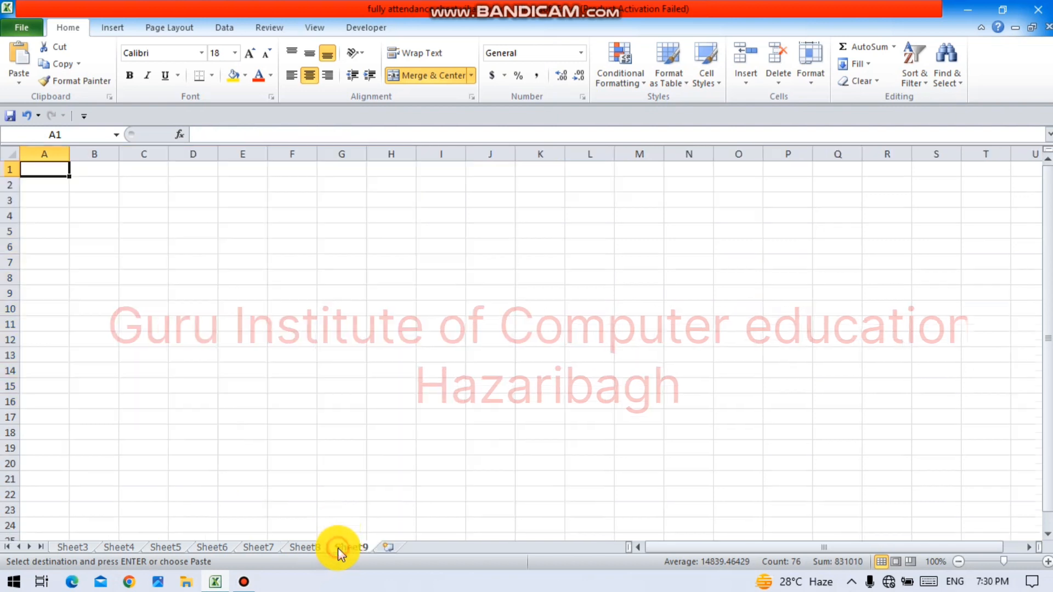
pyautogui.hotkey('ctrl', 'v')
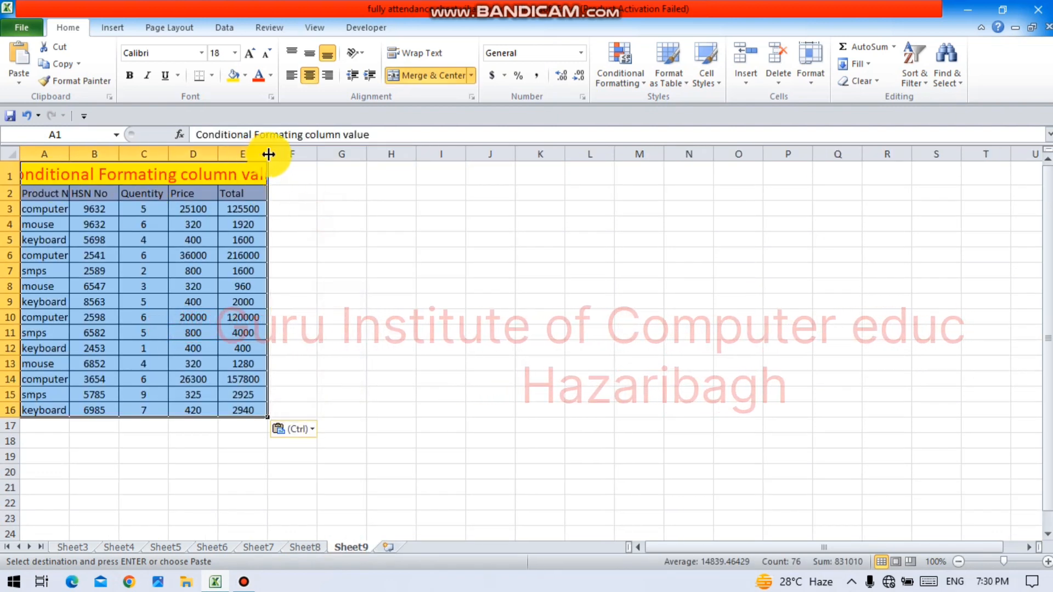
# Step: Widen columns A to E on the new sheet so the title and every heading are fully readable
pyautogui.moveTo(267, 154); pyautogui.dragTo(306, 185)
pyautogui.moveTo(217, 155); pyautogui.dragTo(271, 195)
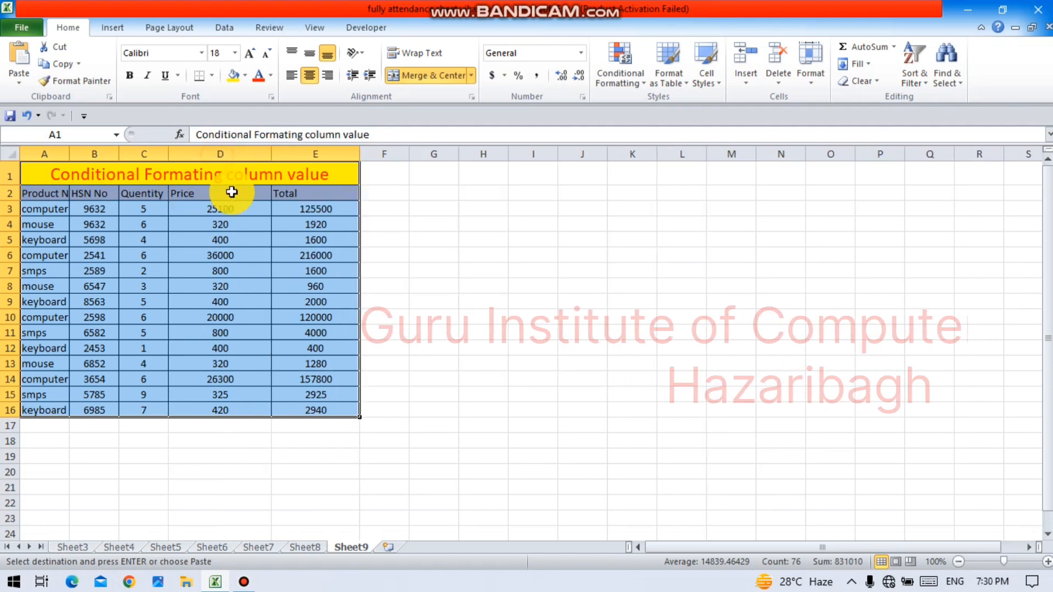
pyautogui.moveTo(170, 154); pyautogui.dragTo(221, 197)
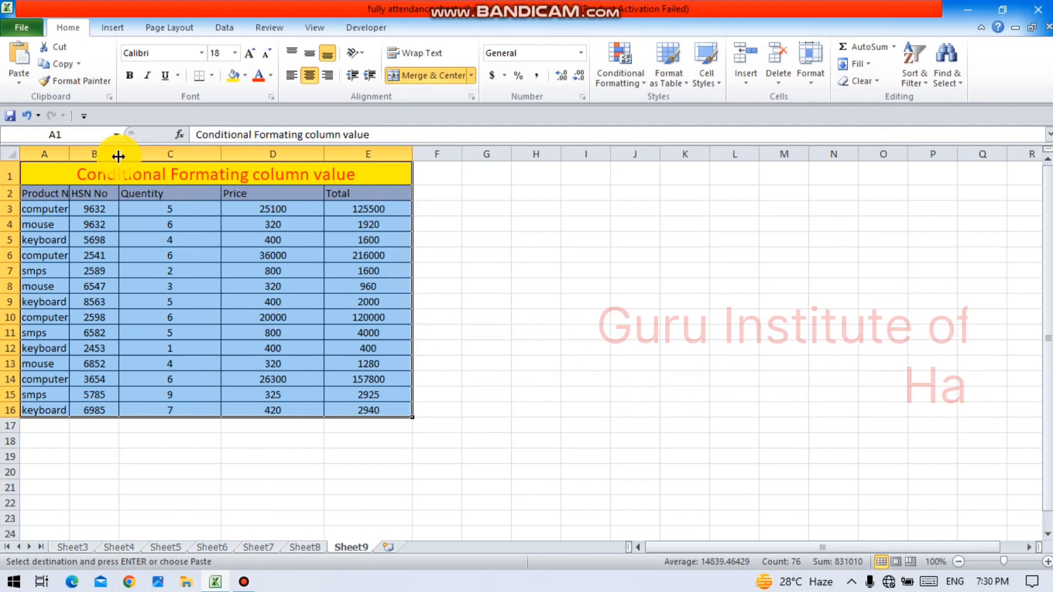
pyautogui.moveTo(119, 154); pyautogui.dragTo(174, 199)
pyautogui.moveTo(70, 155); pyautogui.dragTo(112, 186)
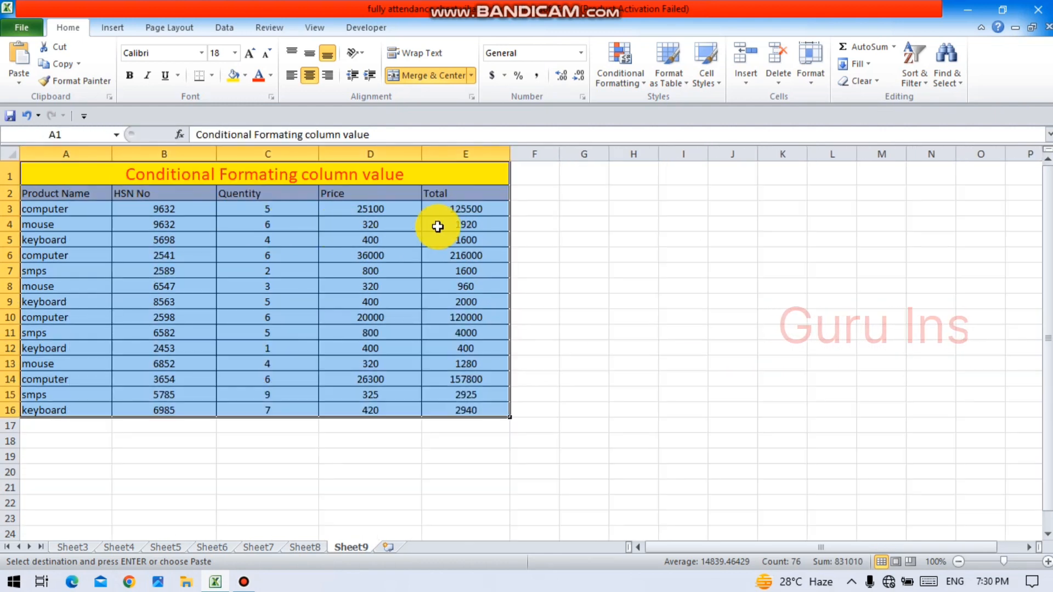
# Step: Enter the label "column heading" in G5 and widen column G to fit it
pyautogui.click(599, 236)
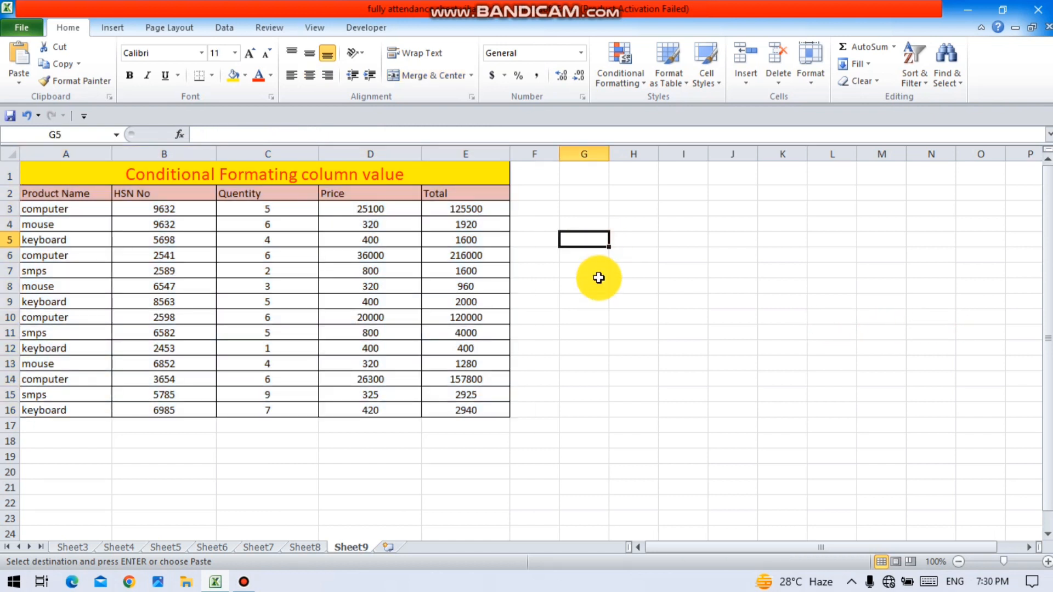
pyautogui.write('heading')
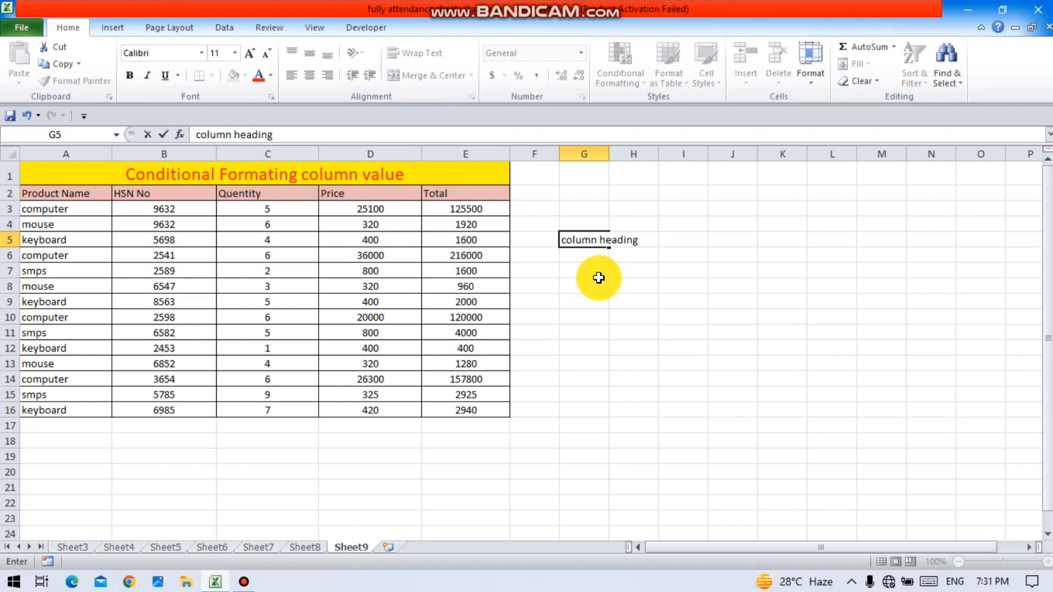
pyautogui.click(599, 279)
pyautogui.moveTo(609, 154); pyautogui.dragTo(652, 155)
pyautogui.click(600, 256)
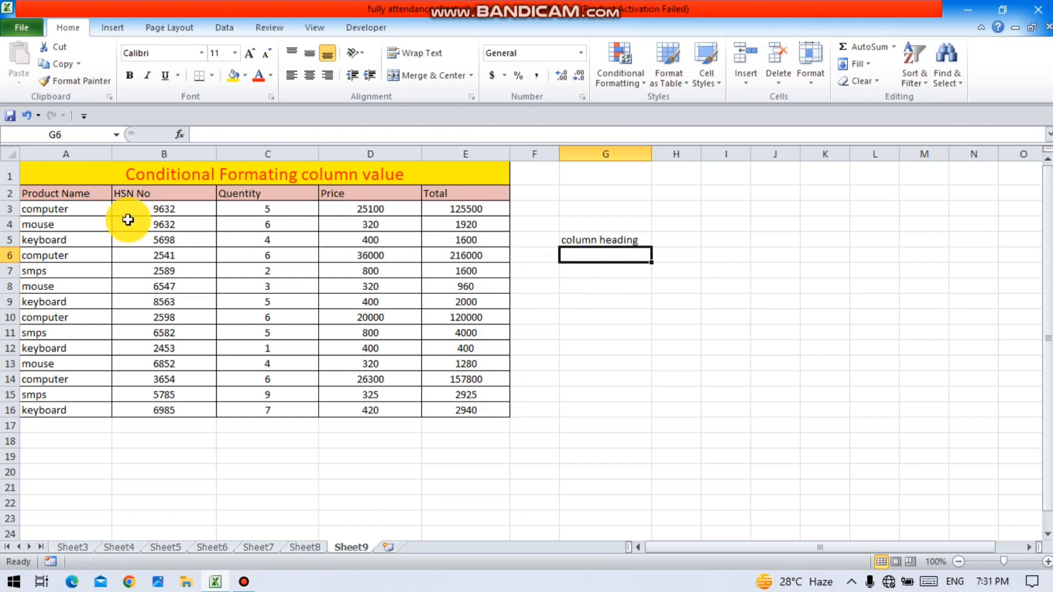
# Step: Start a formula-based conditional formatting rule for A2:E16 that uses the formula =A$2=$G$6
pyautogui.moveTo(40, 195); pyautogui.dragTo(462, 413)
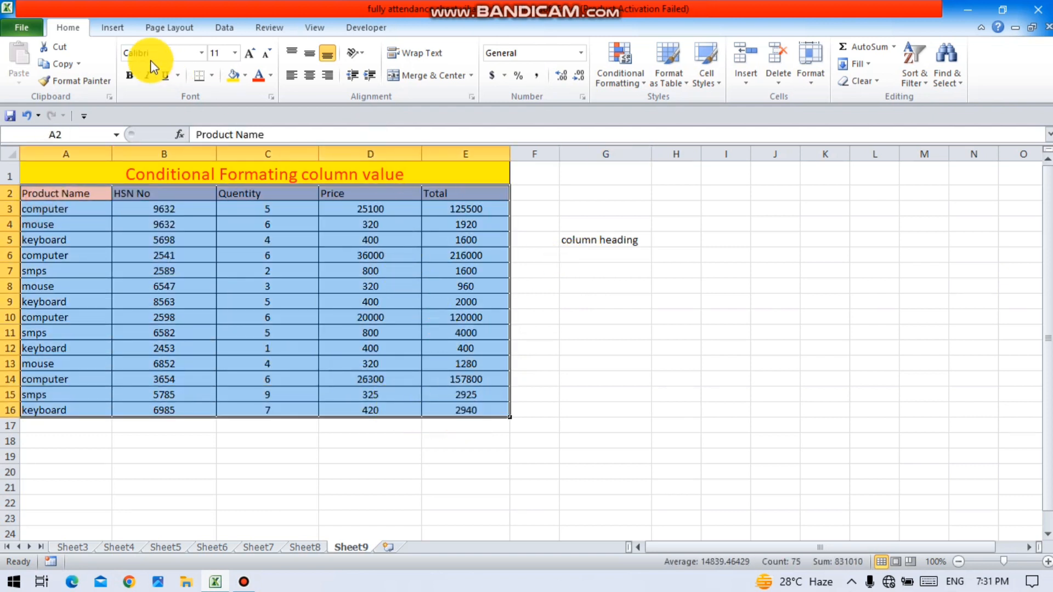
pyautogui.click(635, 78)
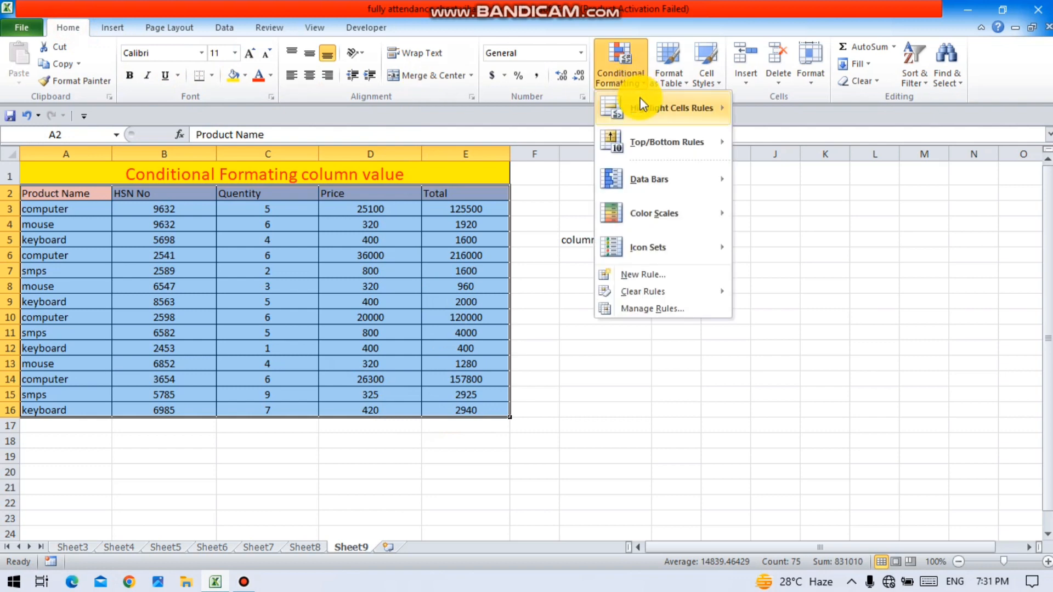
pyautogui.click(657, 272)
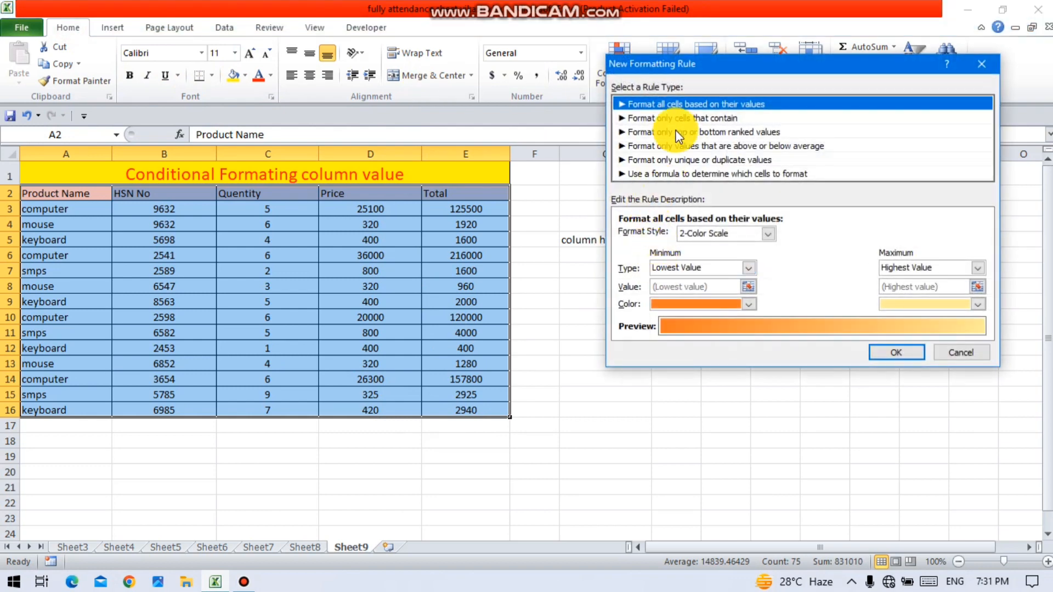
pyautogui.click(704, 175)
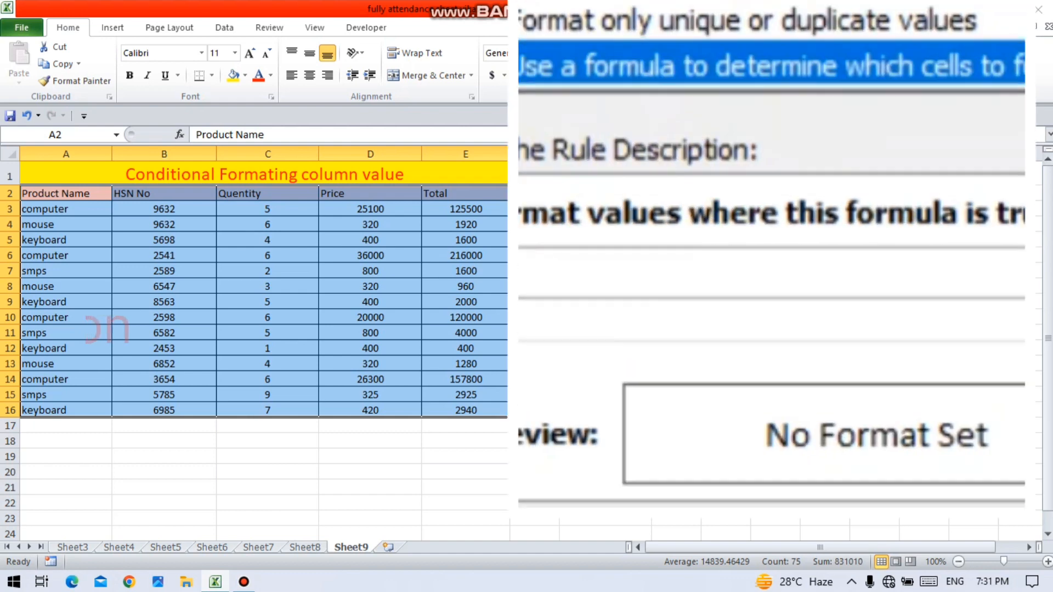
pyautogui.click(618, 296)
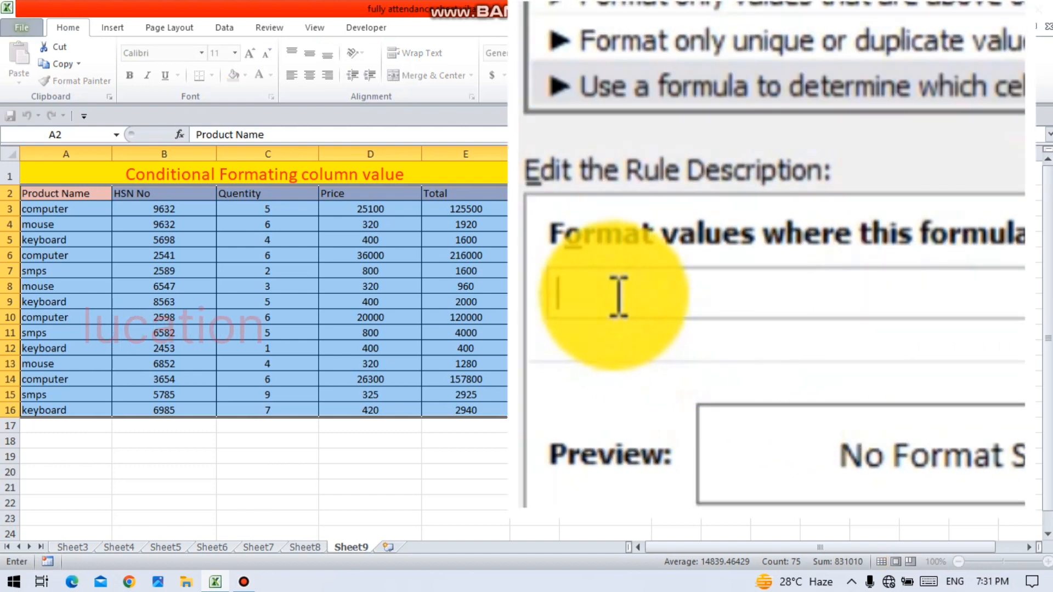
pyautogui.write('=')
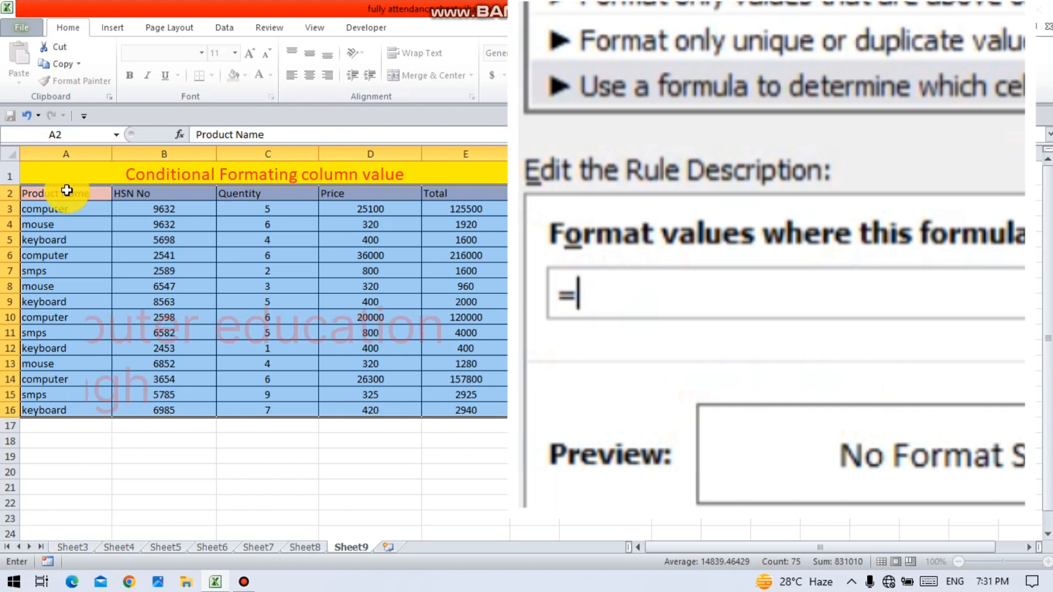
pyautogui.click(65, 193)
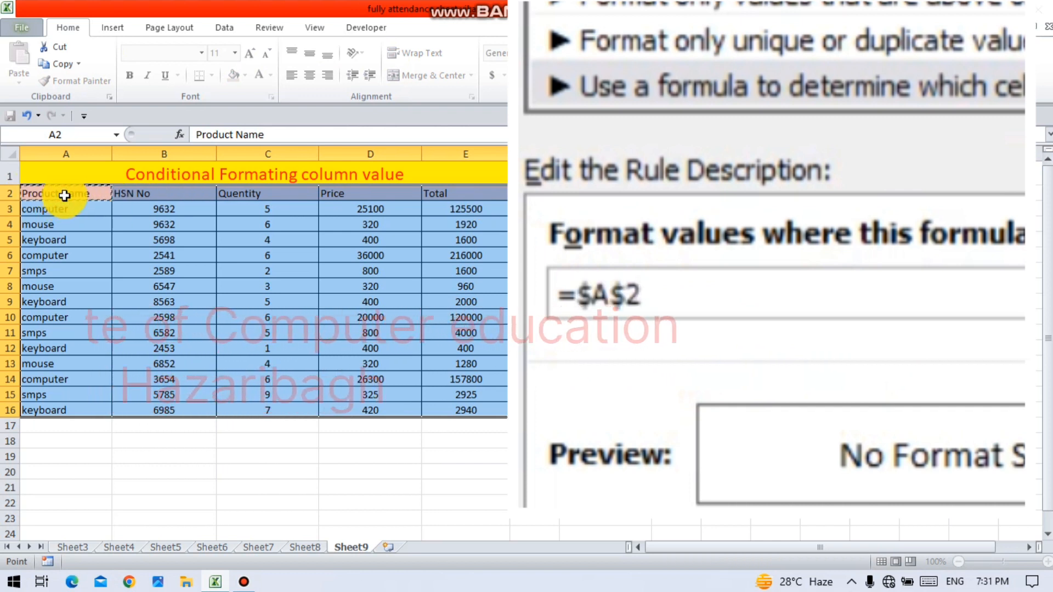
pyautogui.click(603, 301)
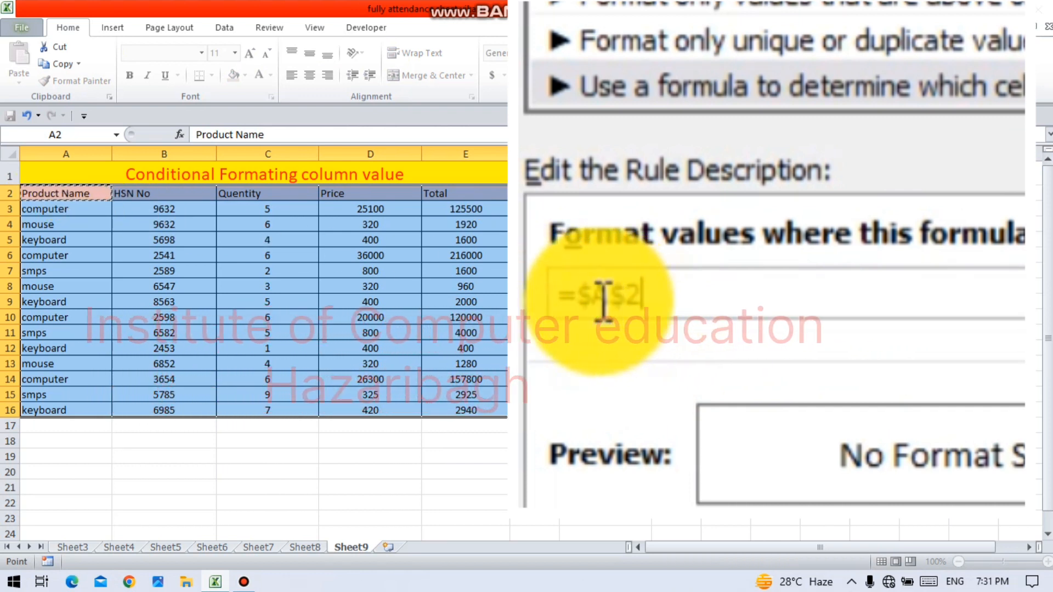
pyautogui.click(597, 299)
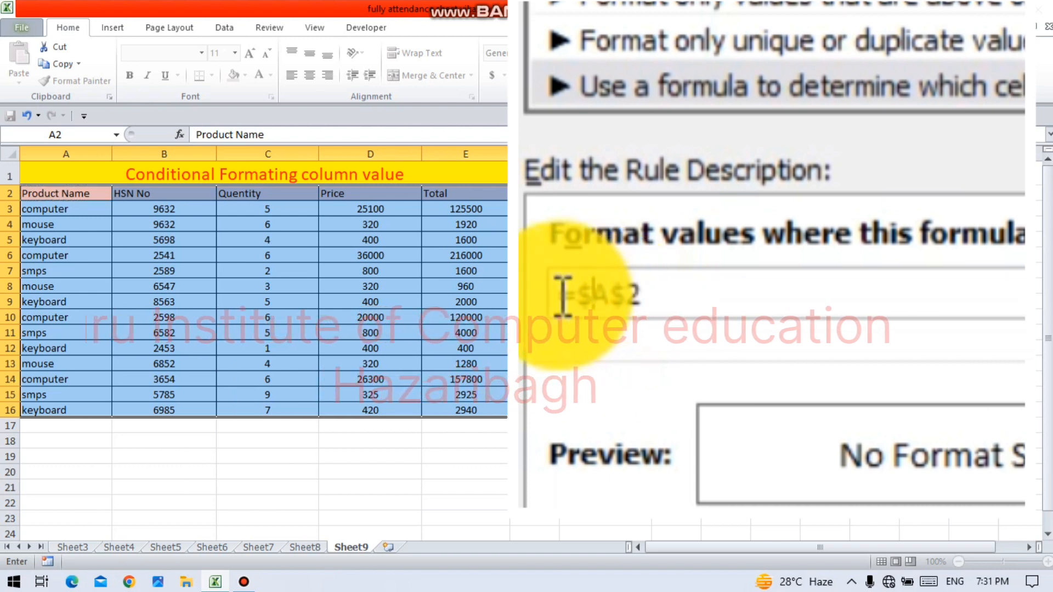
pyautogui.press('BackSpace')
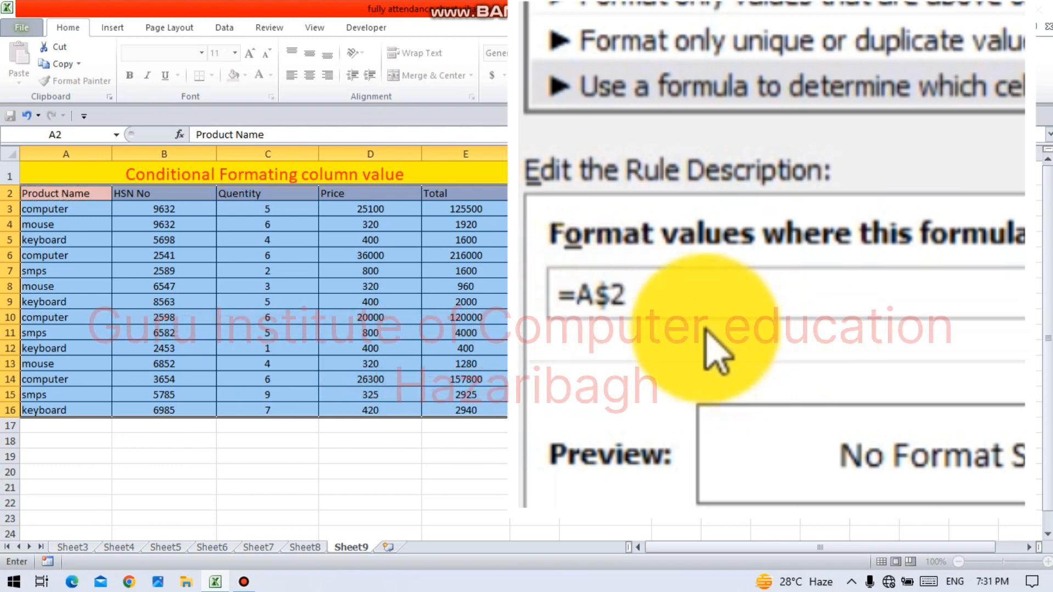
pyautogui.click(650, 291)
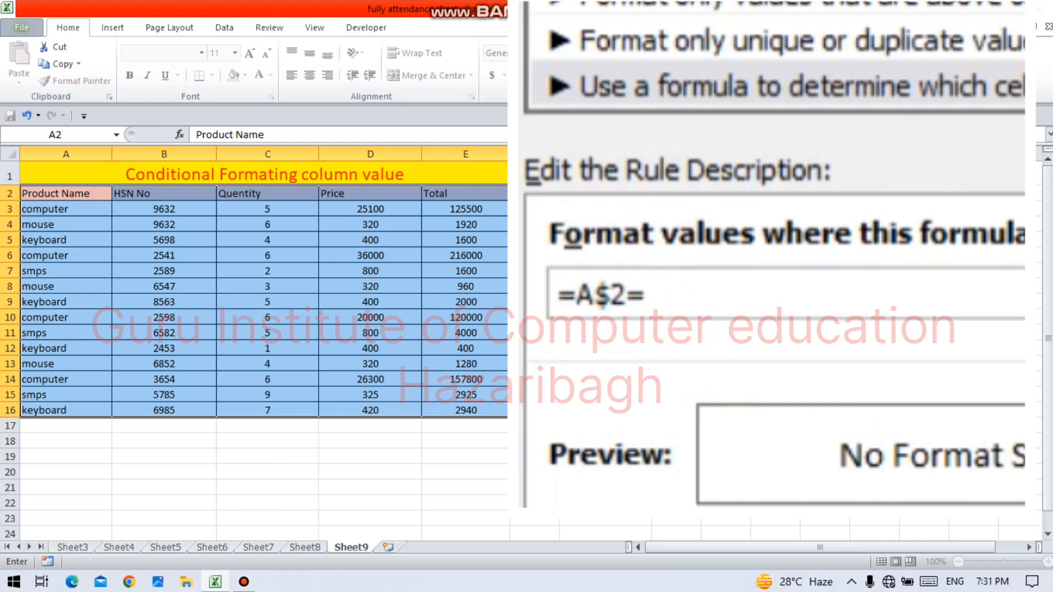
pyautogui.click(590, 253)
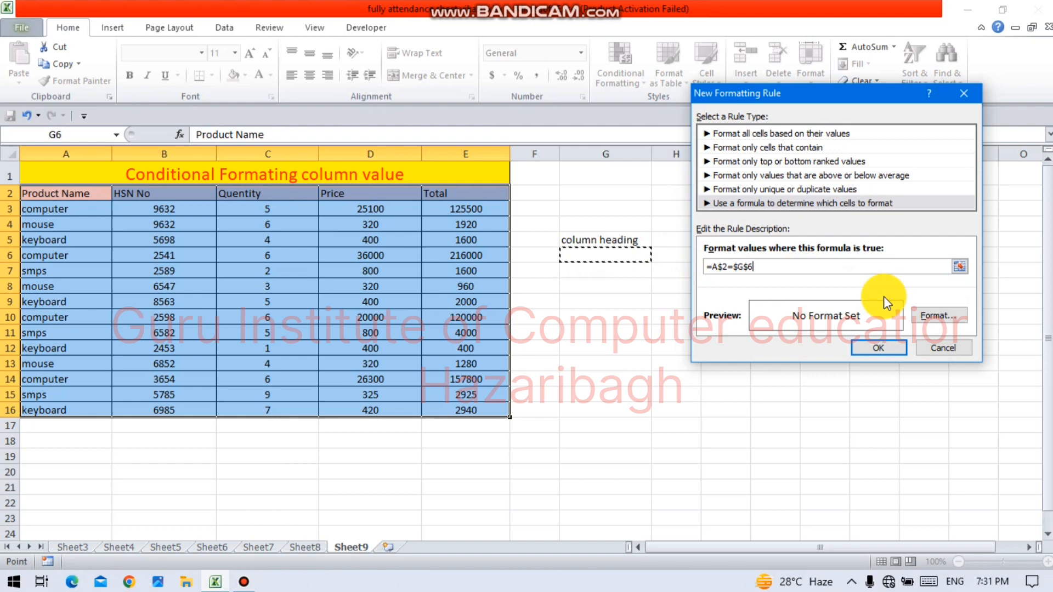
# Step: Give the rule an orange background fill and apply it to the table
pyautogui.click(936, 315)
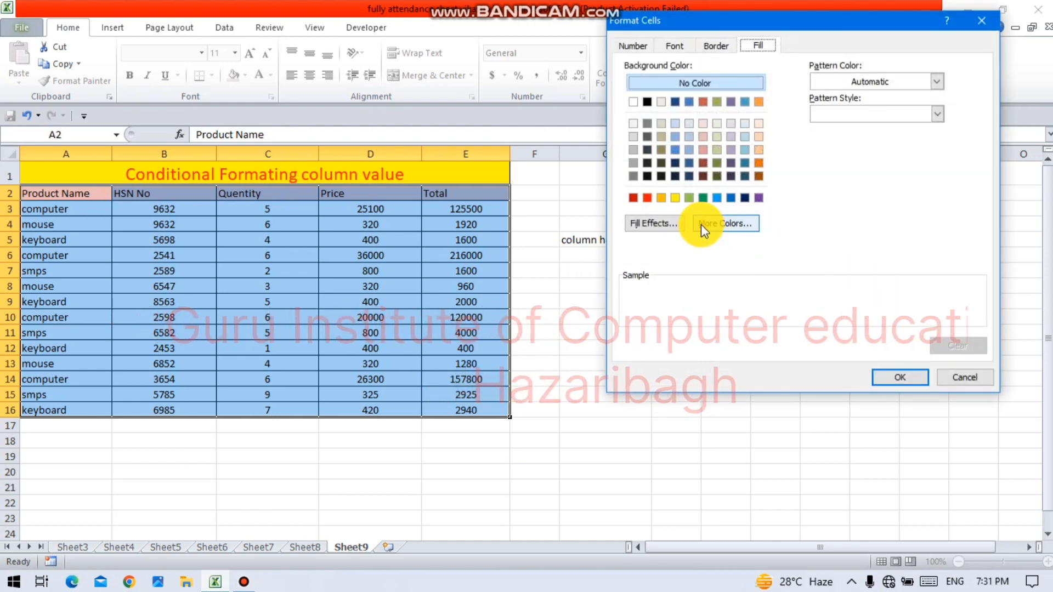
pyautogui.click(662, 198)
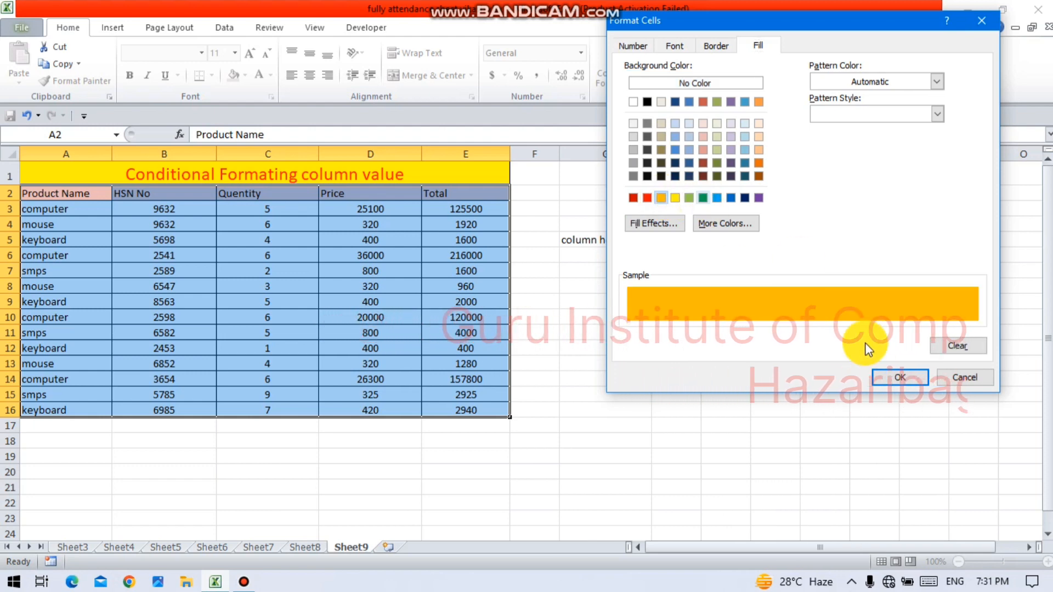
pyautogui.click(896, 379)
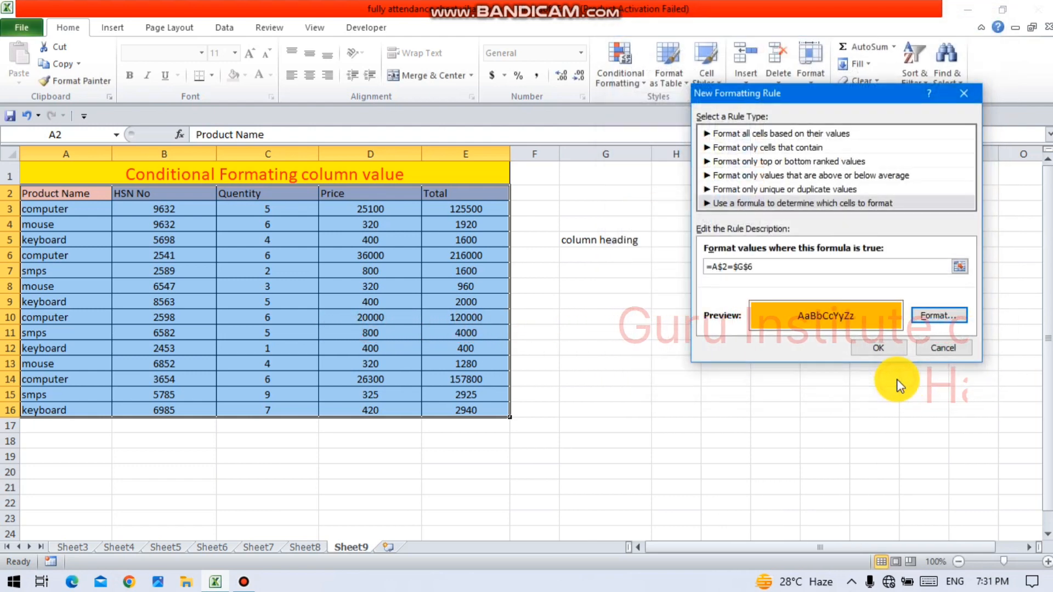
pyautogui.click(877, 347)
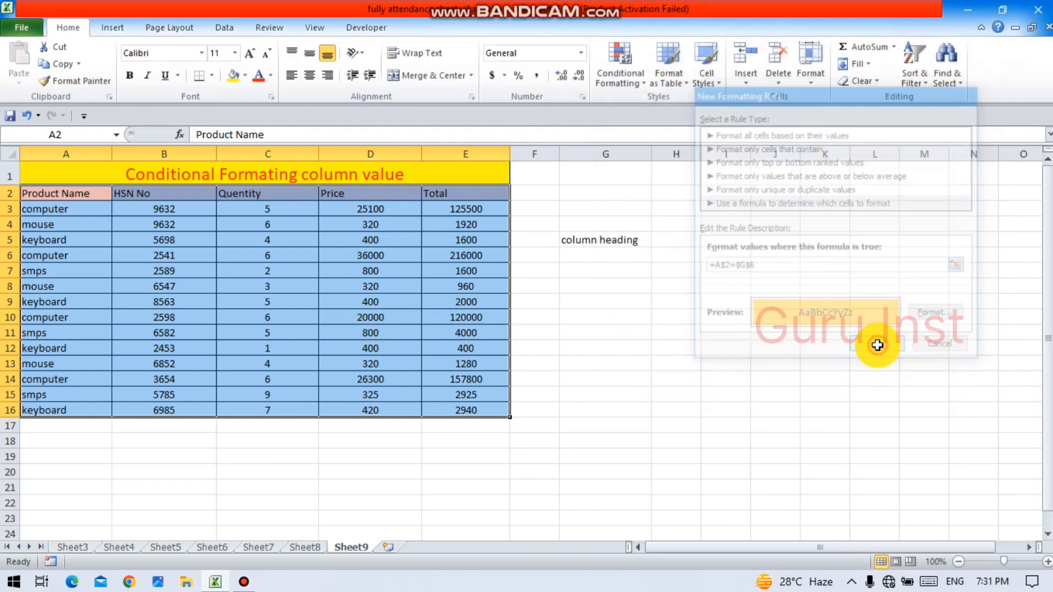
# Step: Test the column highlighting by entering total in the criterion cell G6
pyautogui.click(608, 256)
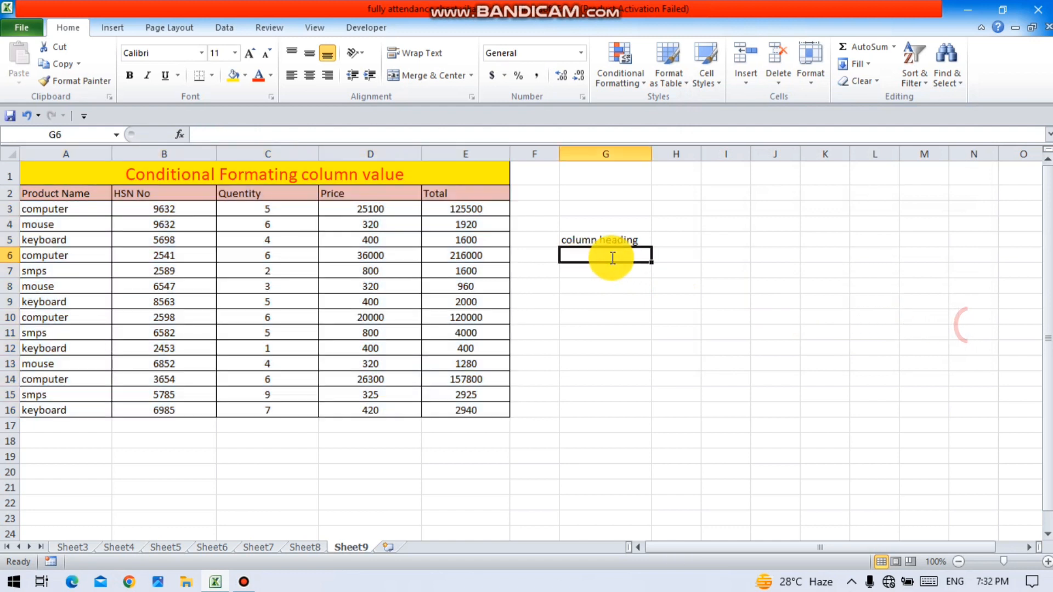
pyautogui.write('to')
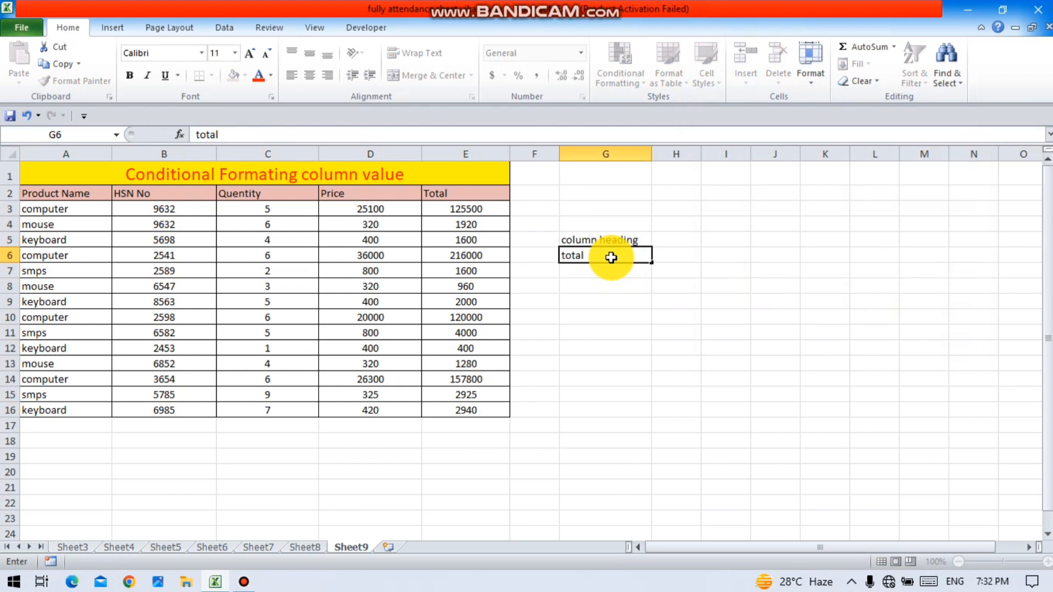
pyautogui.write('tal')
pyautogui.press('Return')
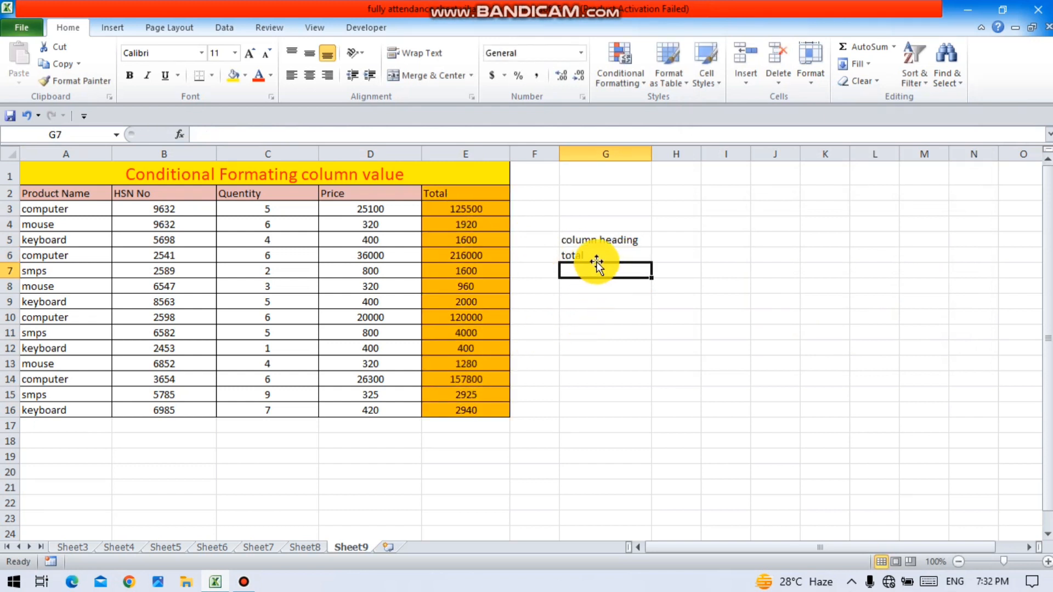
pyautogui.write('hsn no')
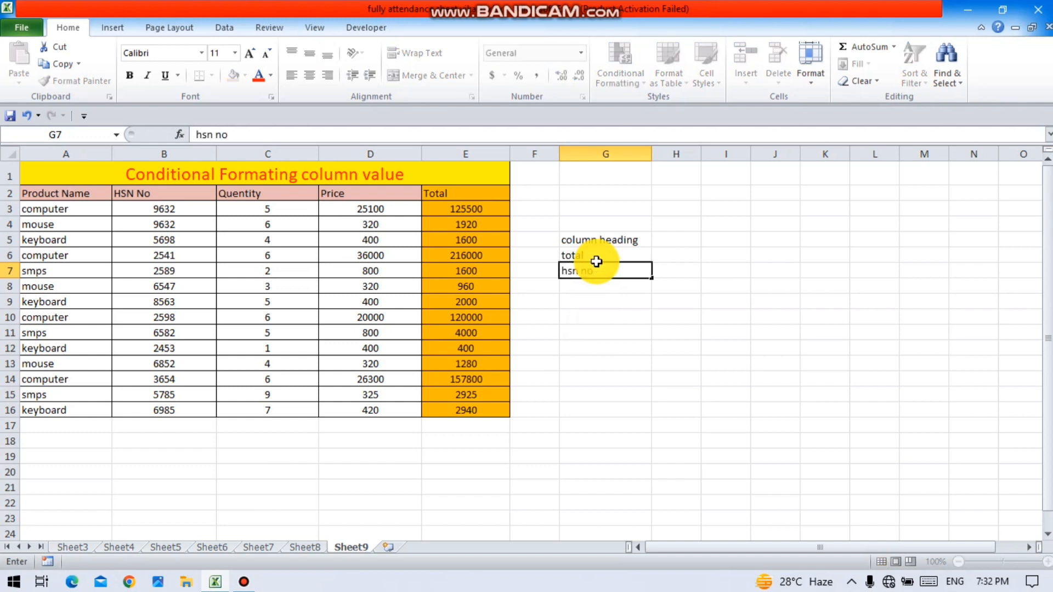
pyautogui.press('Return')
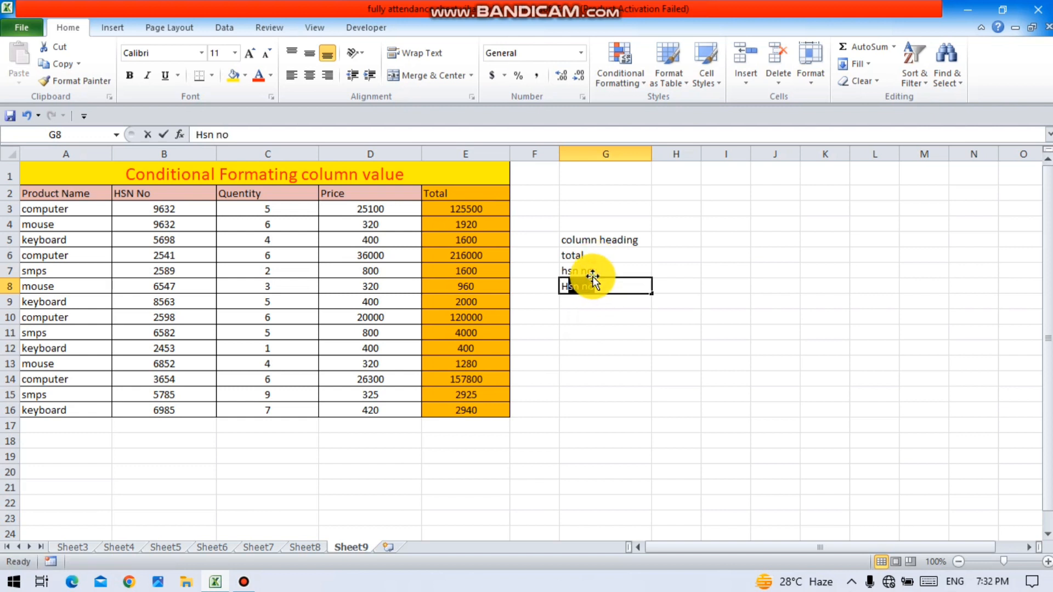
pyautogui.write('H')
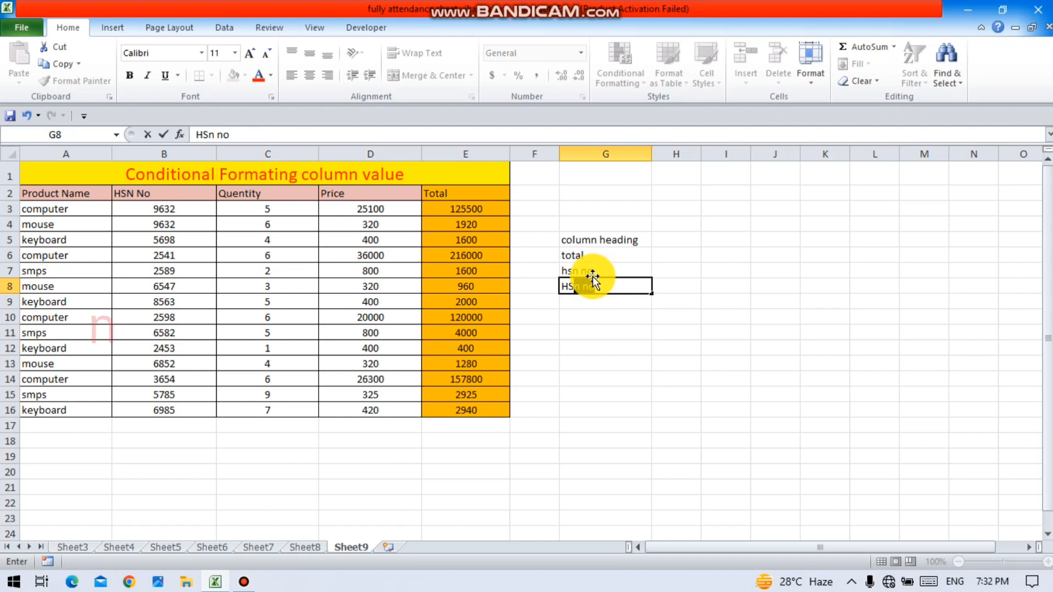
pyautogui.press('Return')
pyautogui.press('Up')
pyautogui.press('Up')
pyautogui.press('Up')
pyautogui.press('Up')
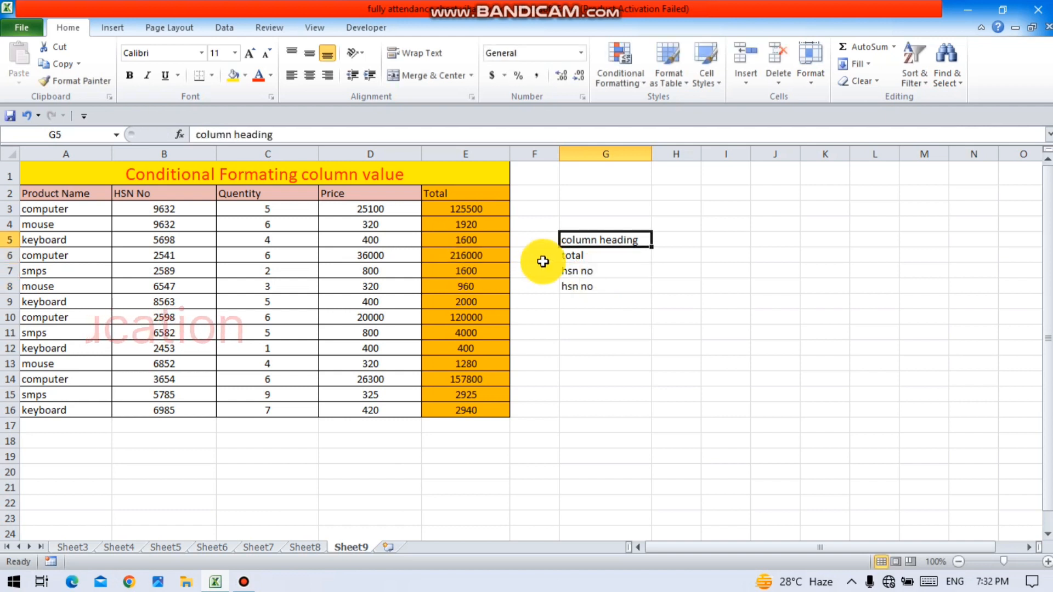
pyautogui.moveTo(574, 267); pyautogui.dragTo(579, 293)
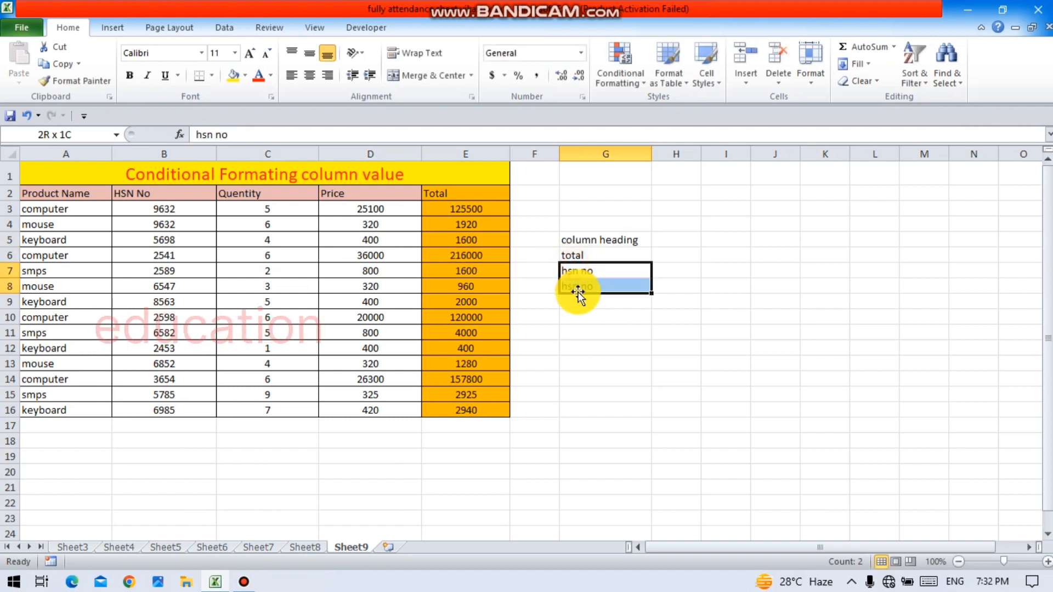
# Step: Replace the criterion in G6 with HSN No to test the rule on that column
pyautogui.click(584, 258)
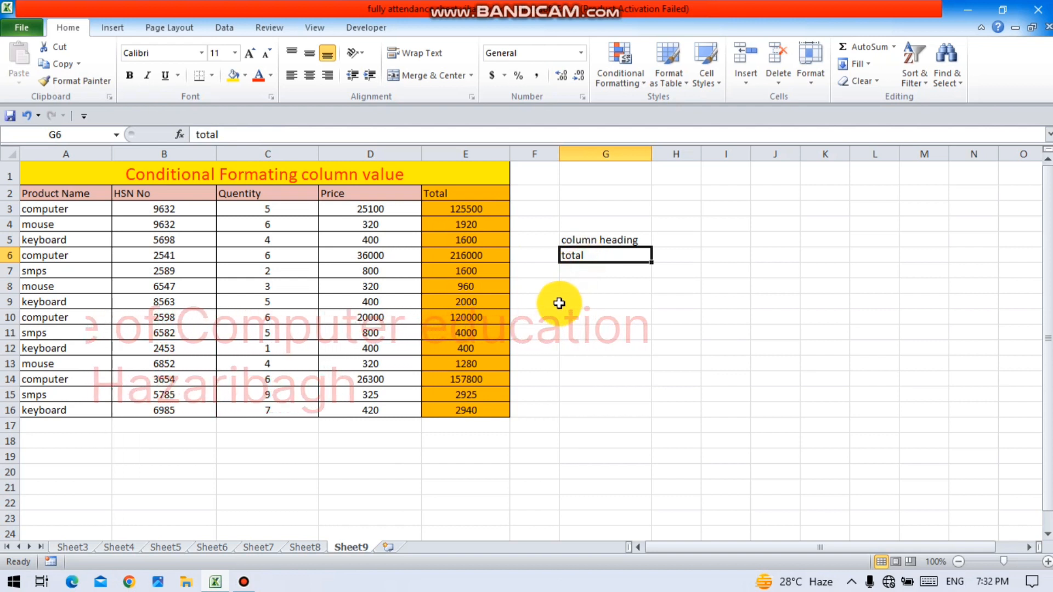
pyautogui.write('HSN')
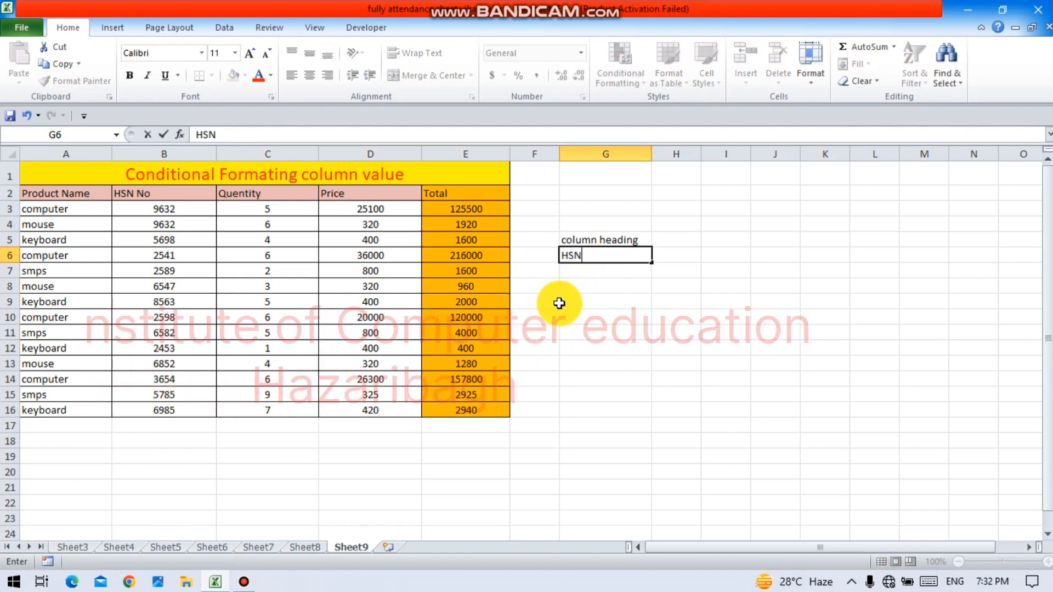
pyautogui.write(' No')
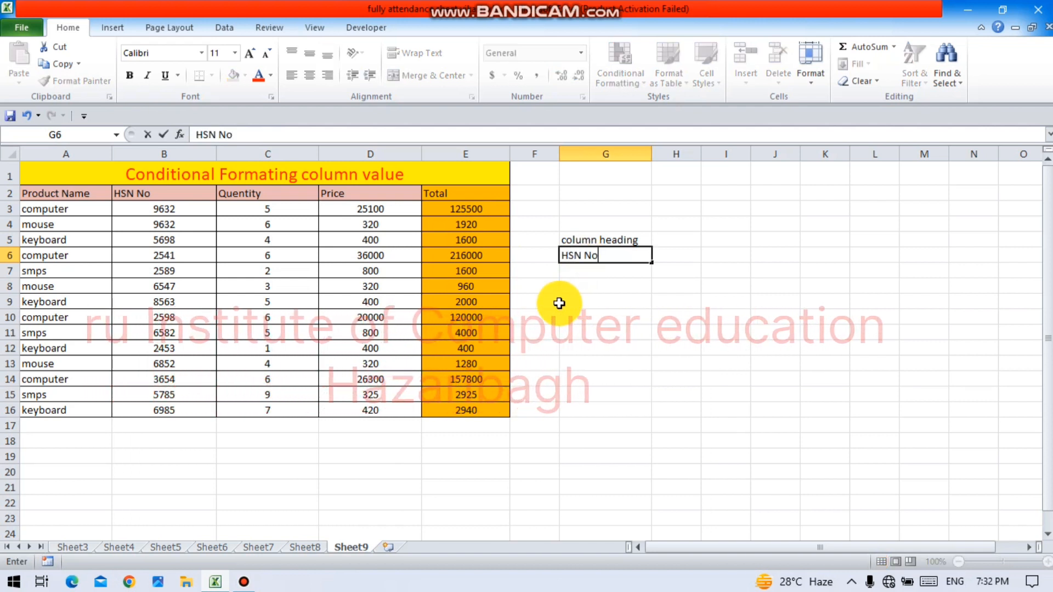
pyautogui.press('Return')
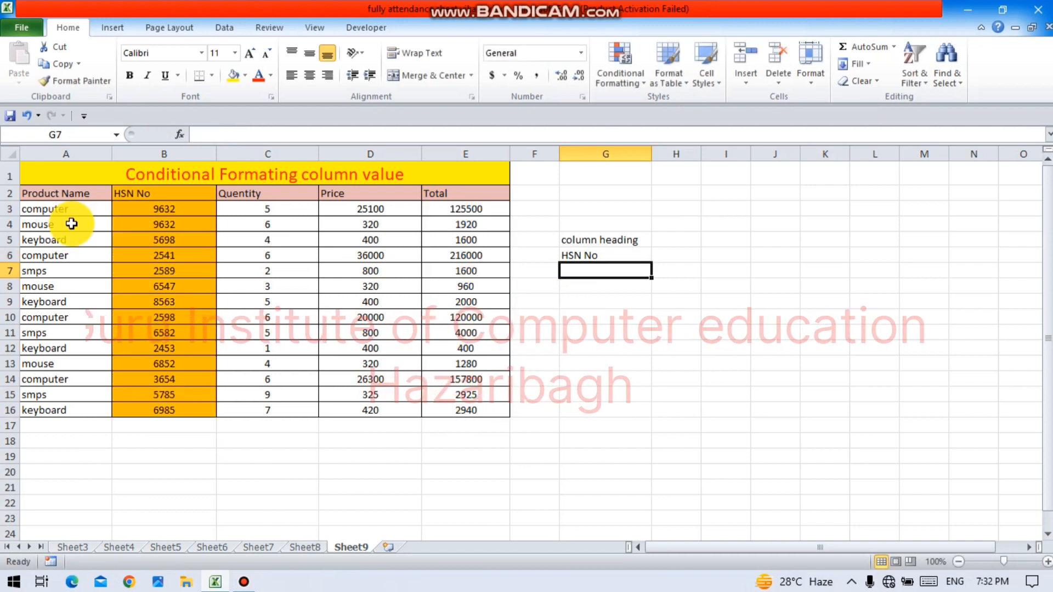
# Step: Set the criterion cell G6 to product name to highlight the first table column
pyautogui.click(605, 257)
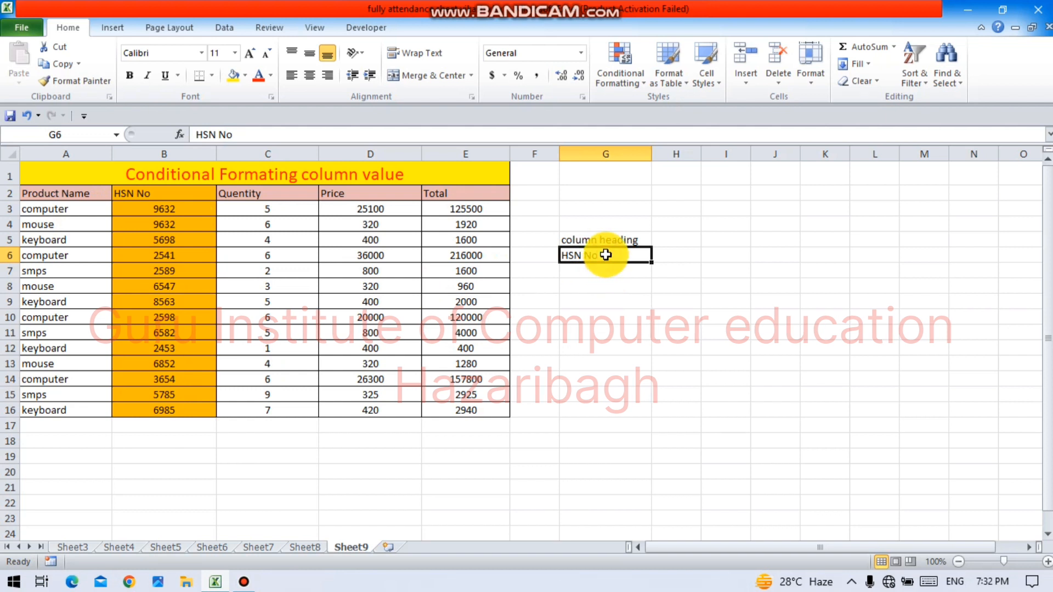
pyautogui.write('pro')
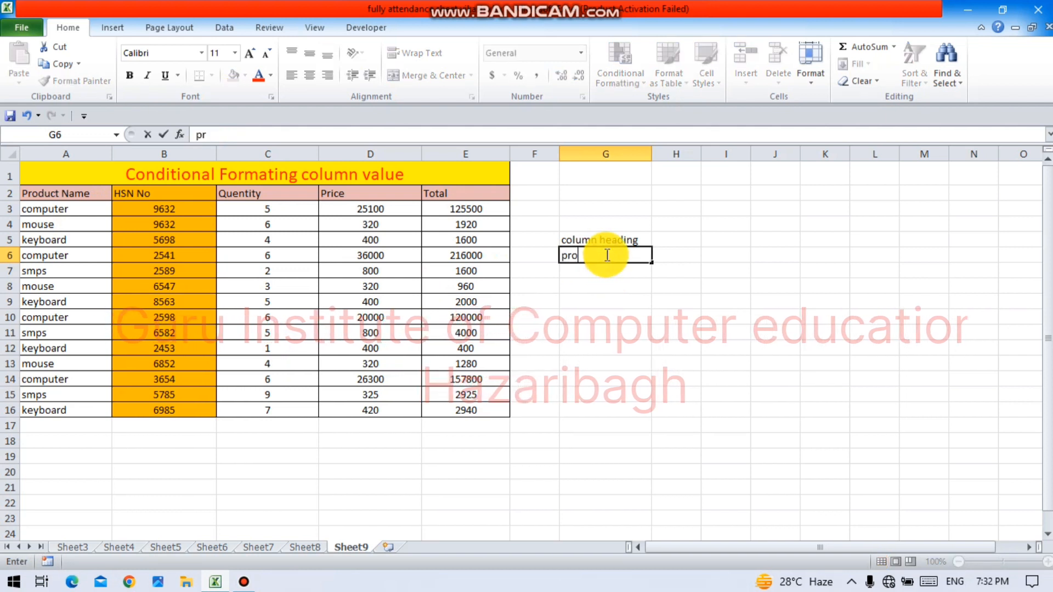
pyautogui.write('duc')
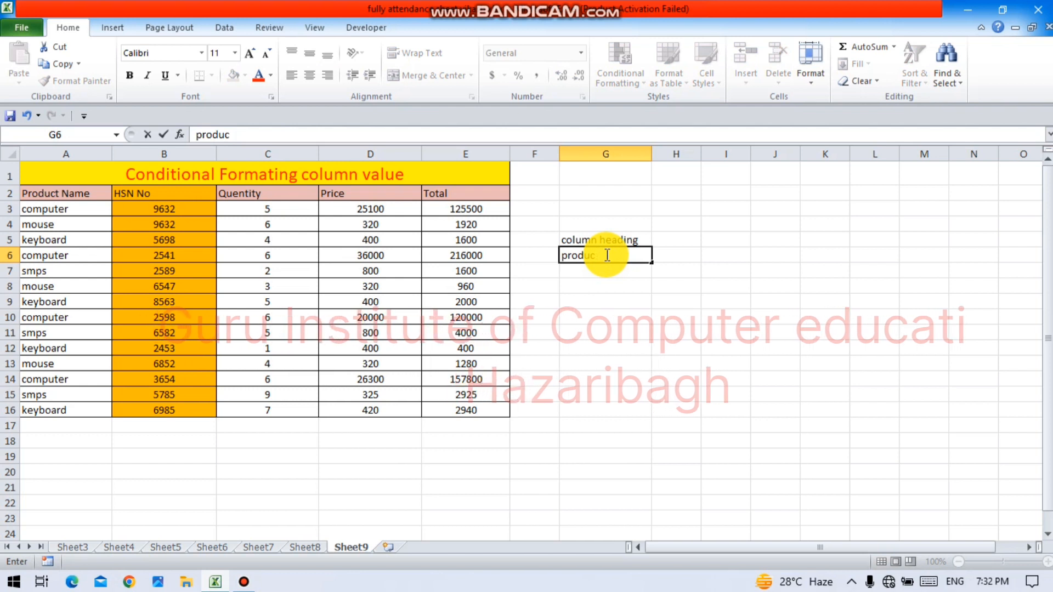
pyautogui.write('t name')
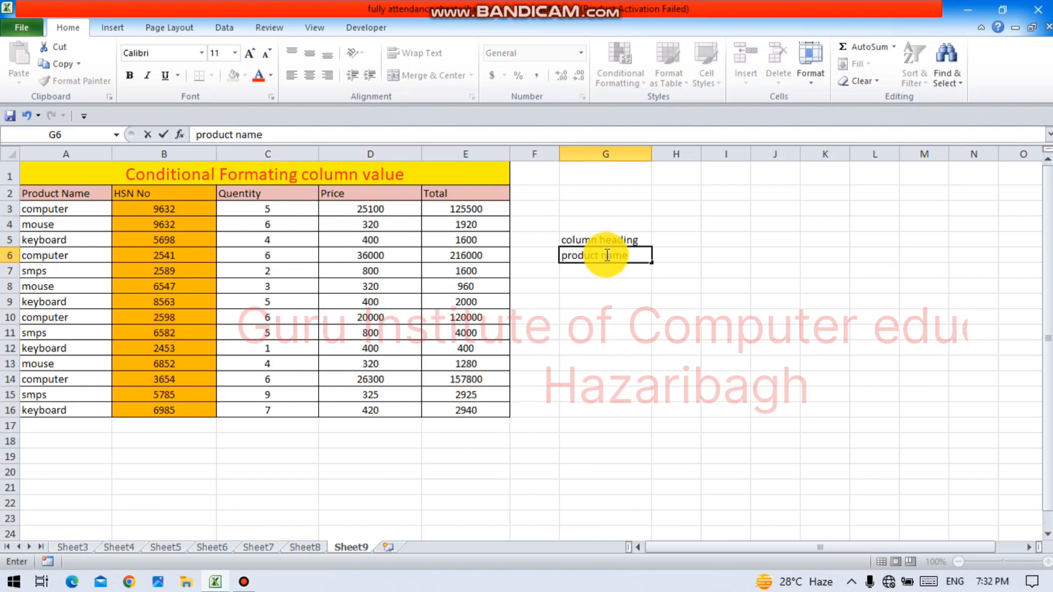
pyautogui.hotkey('ctrl', 'Return')
pyautogui.press('Return')
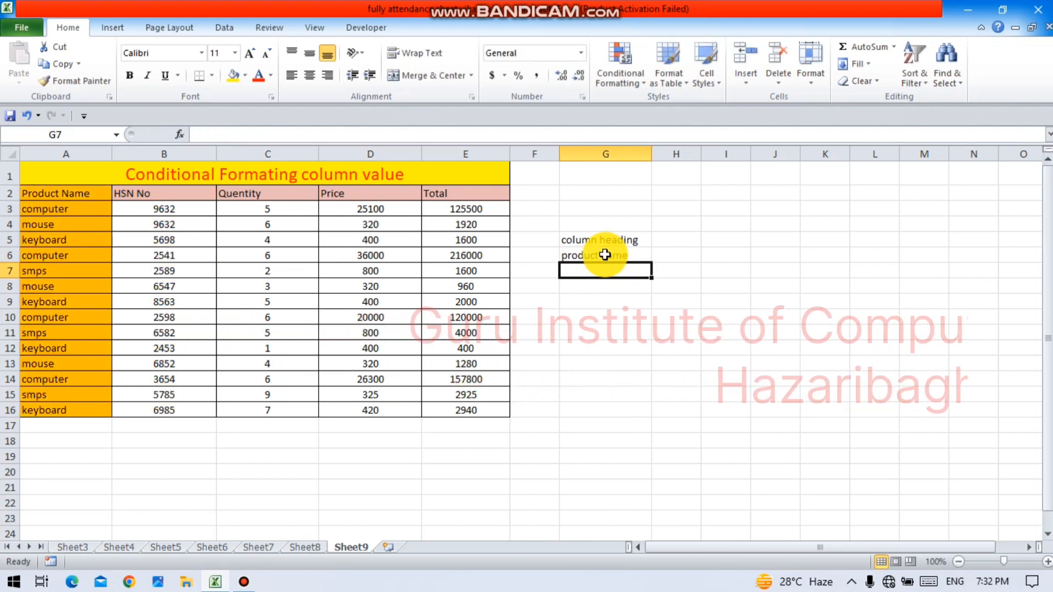